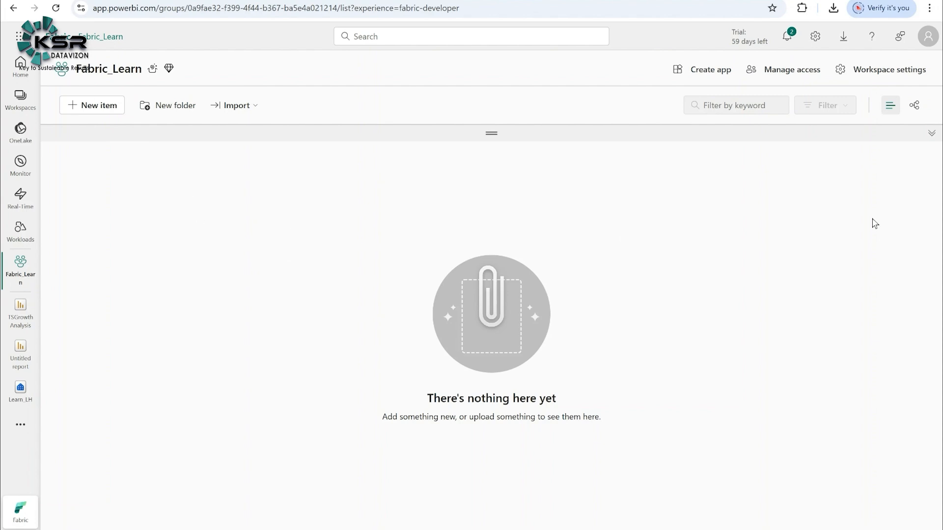
# Step: Check the license configuration in the Fabric_Learn workspace settings, and close the settings
pyautogui.click(874, 75)
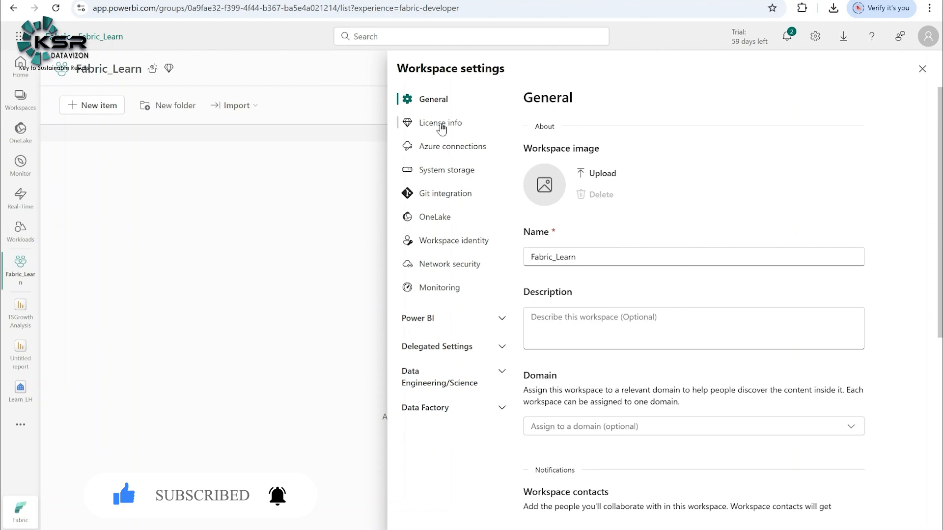
pyautogui.click(439, 127)
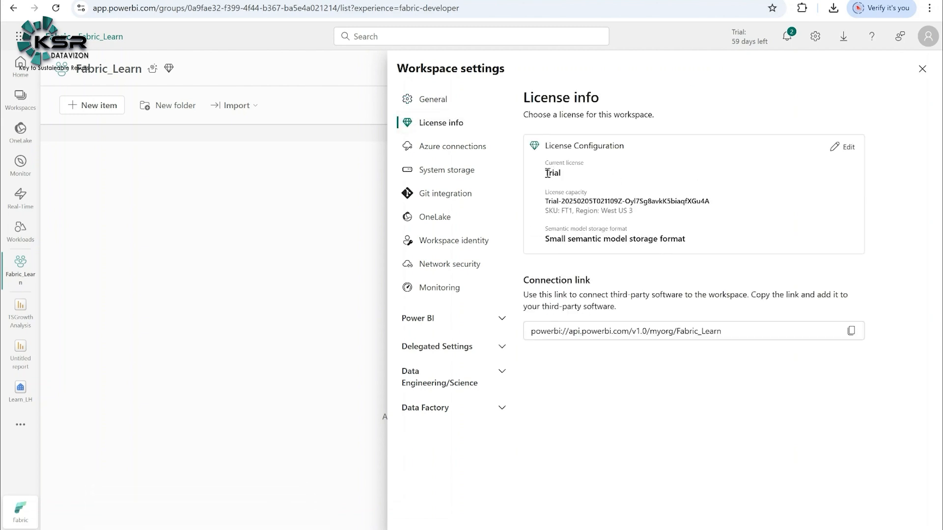
pyautogui.click(922, 68)
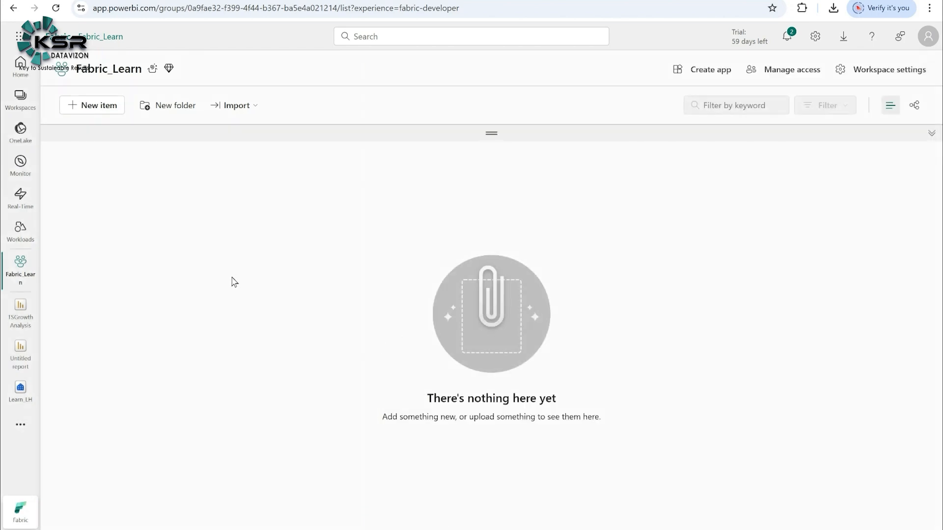
# Step: Create a new lakehouse named Filesload_LH in the Fabric_Learn workspace, without lakehouse schemas
pyautogui.click(552, 484)
pyautogui.click(99, 109)
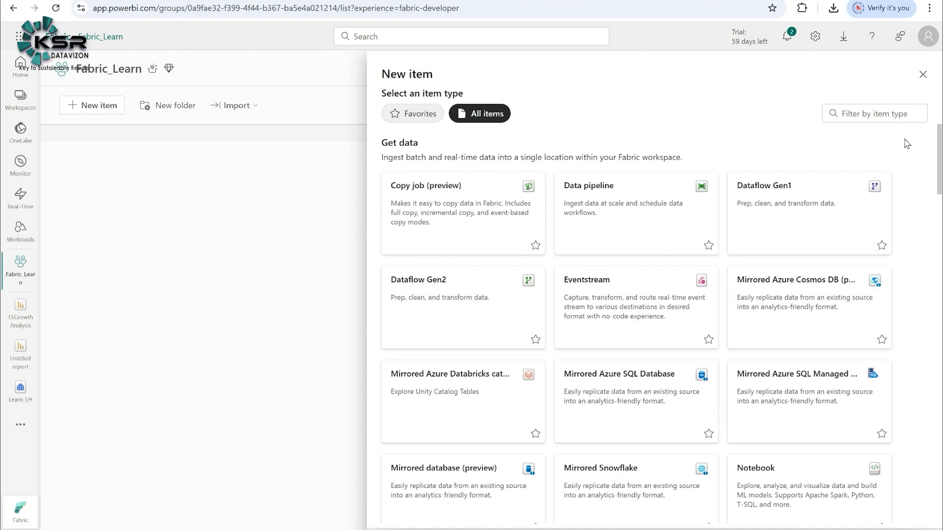
pyautogui.click(886, 112)
pyautogui.write('lake')
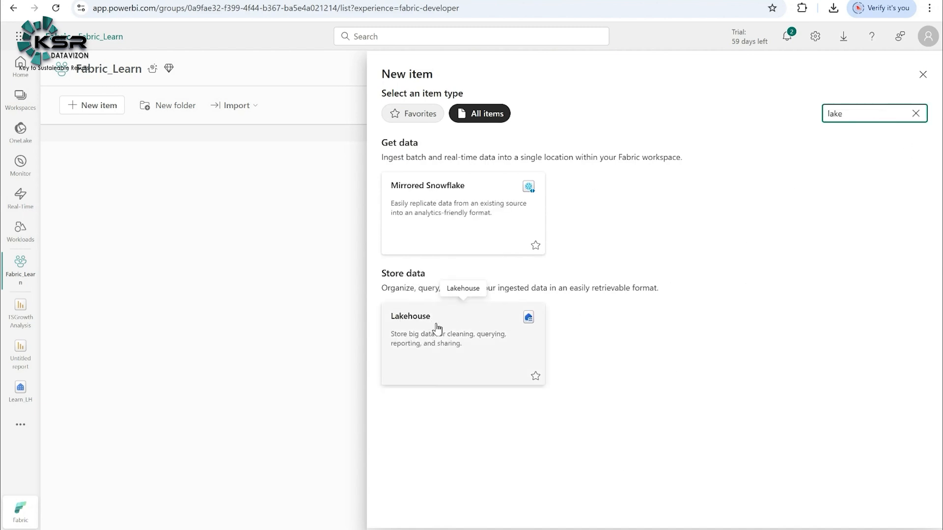
pyautogui.click(456, 347)
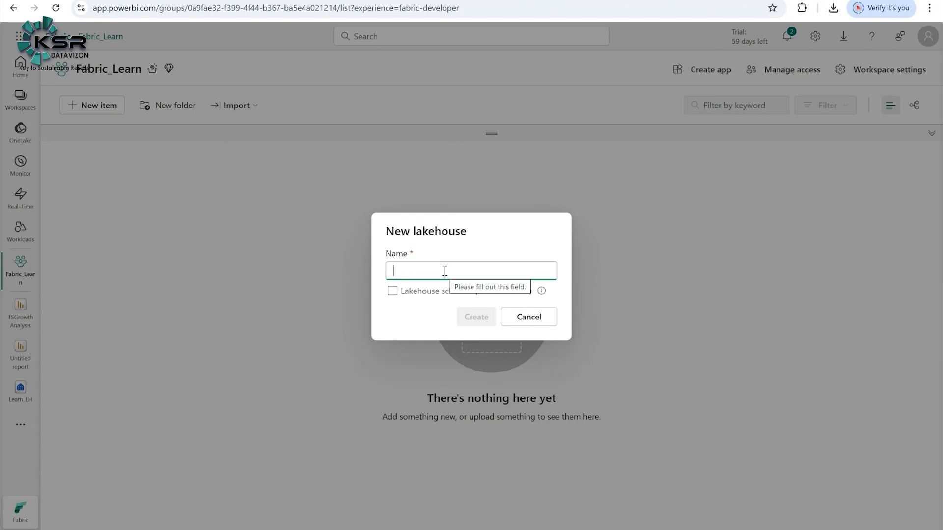
pyautogui.write('Filesload_LH')
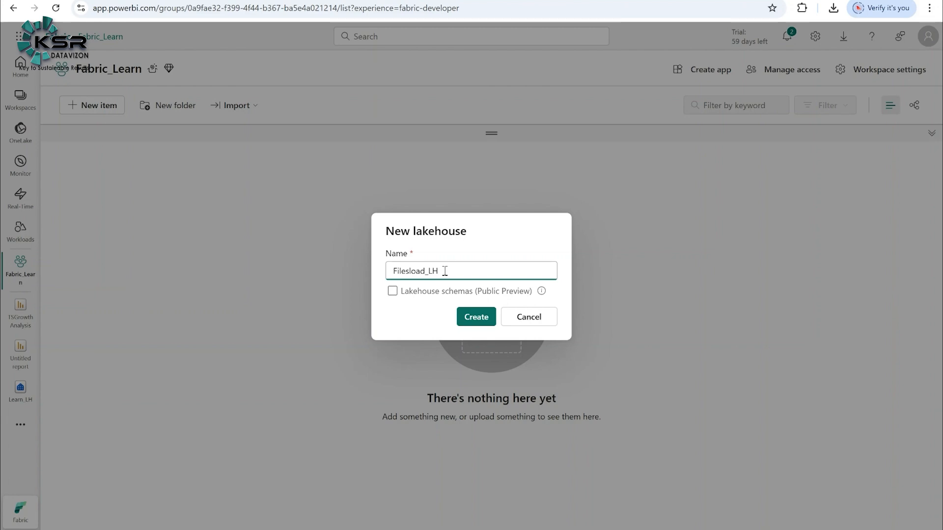
pyautogui.click(475, 320)
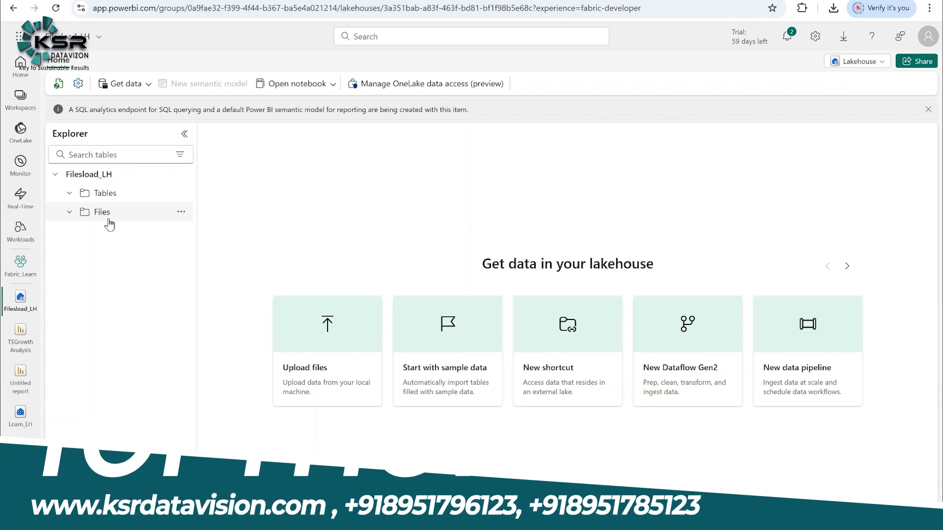
# Step: Create a subfolder named data under Files in the Filesload_LH lakehouse
pyautogui.click(181, 212)
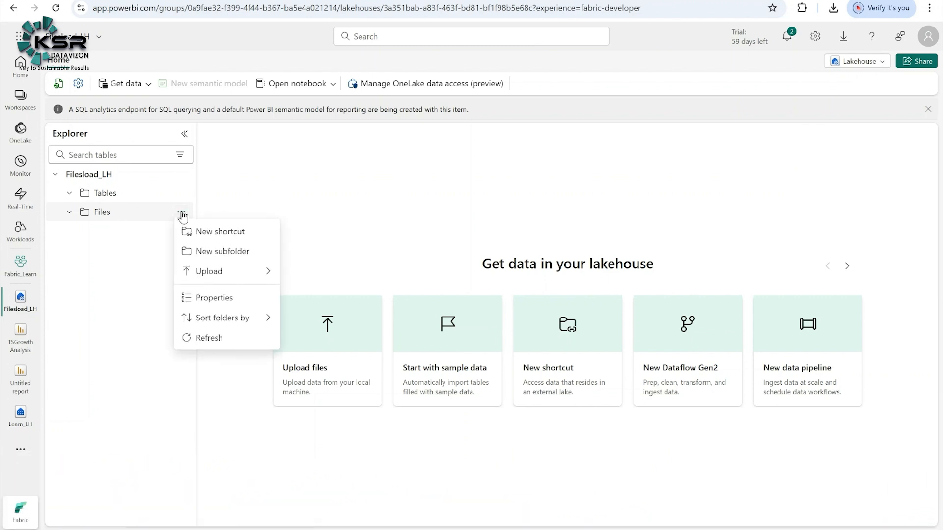
pyautogui.moveTo(205, 271)
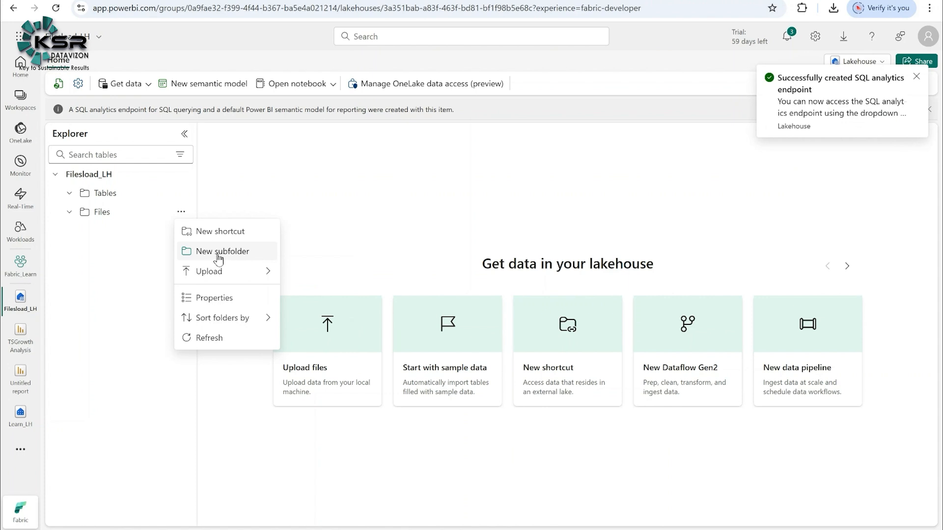
pyautogui.click(219, 258)
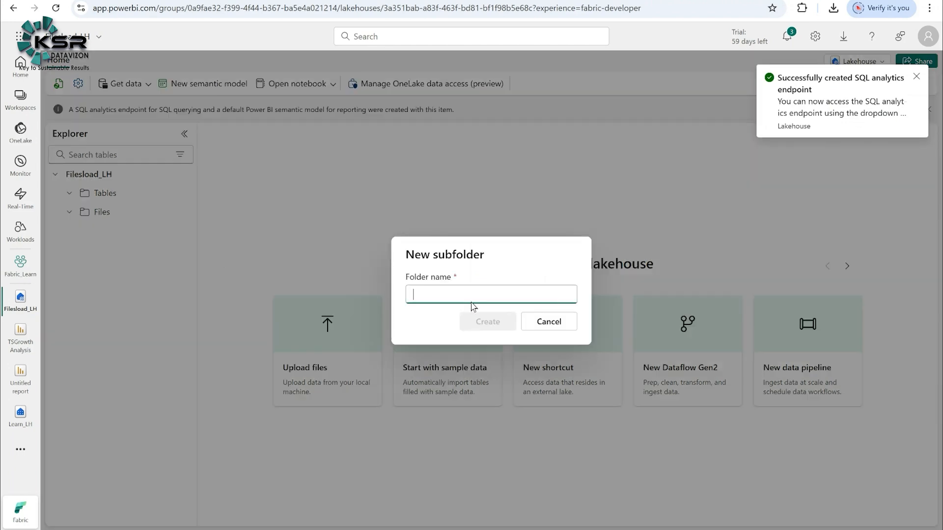
pyautogui.write('data')
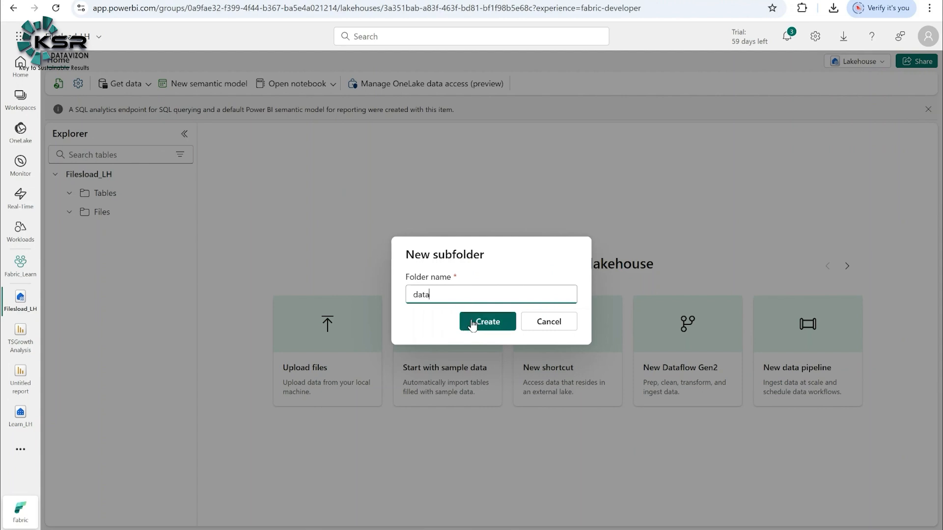
pyautogui.click(479, 321)
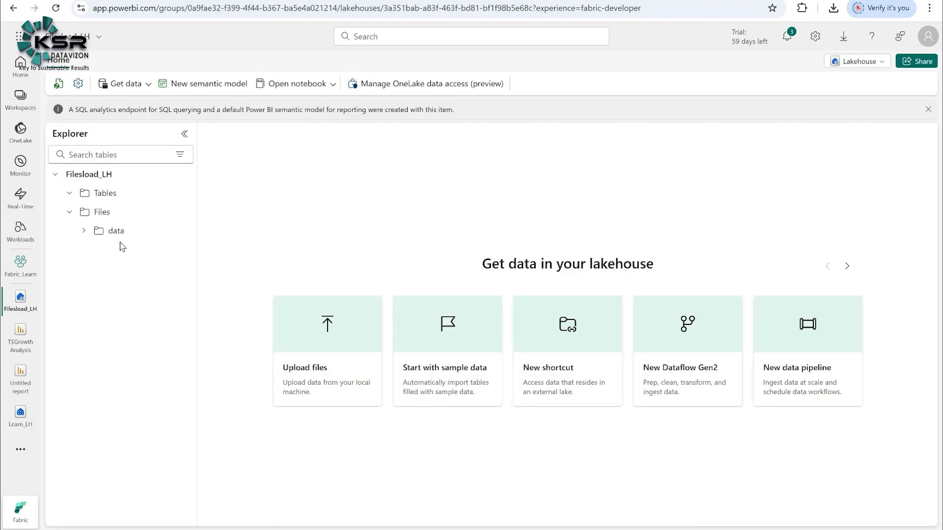
# Step: Upload the local file sales.csv from the Datasets folder into the lakehouse's data subfolder
pyautogui.moveTo(111, 233)
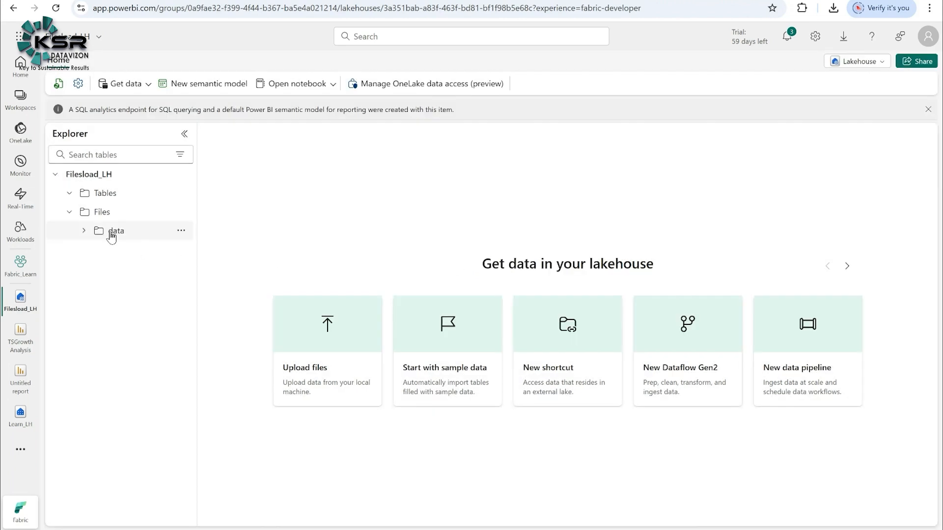
pyautogui.click(181, 231)
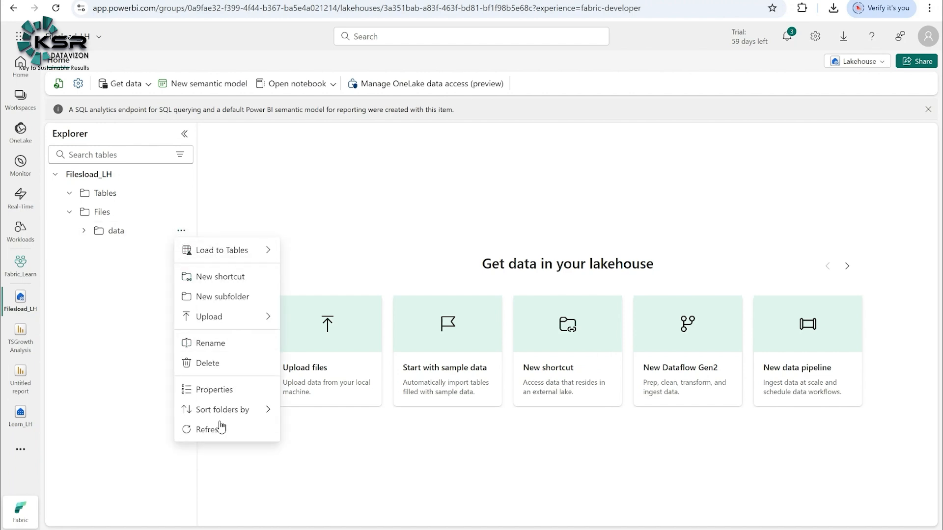
pyautogui.moveTo(225, 325)
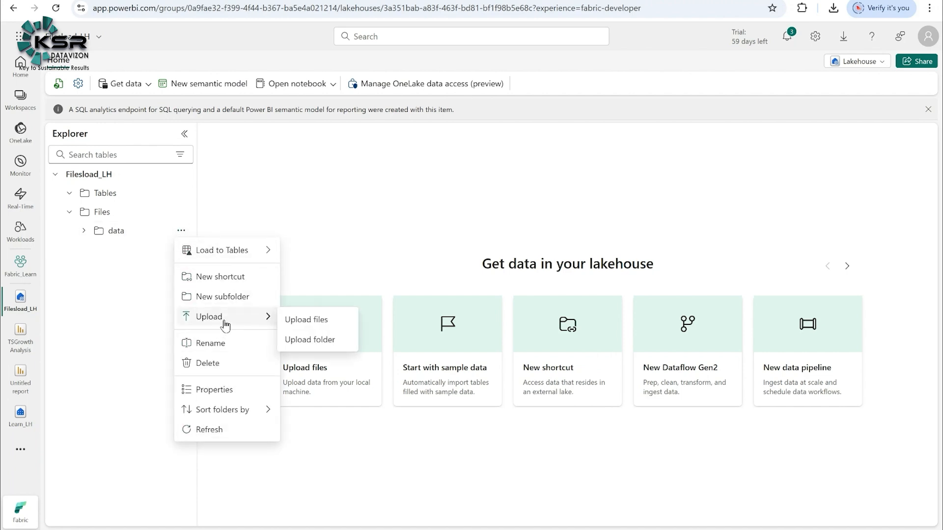
pyautogui.click(305, 322)
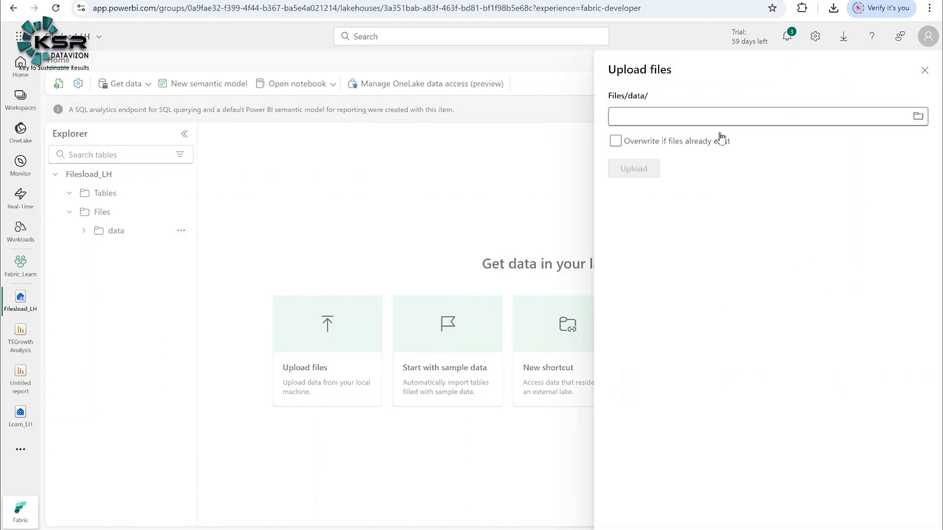
pyautogui.click(919, 118)
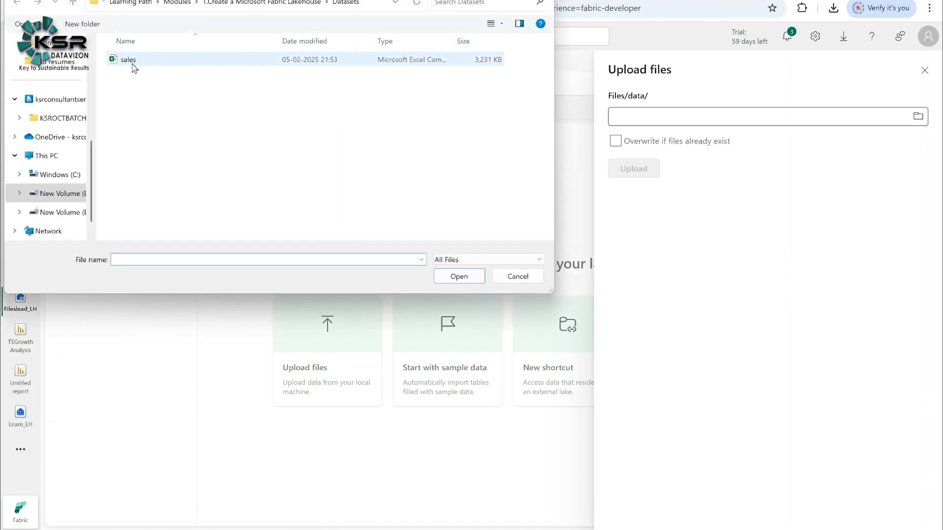
pyautogui.click(131, 67)
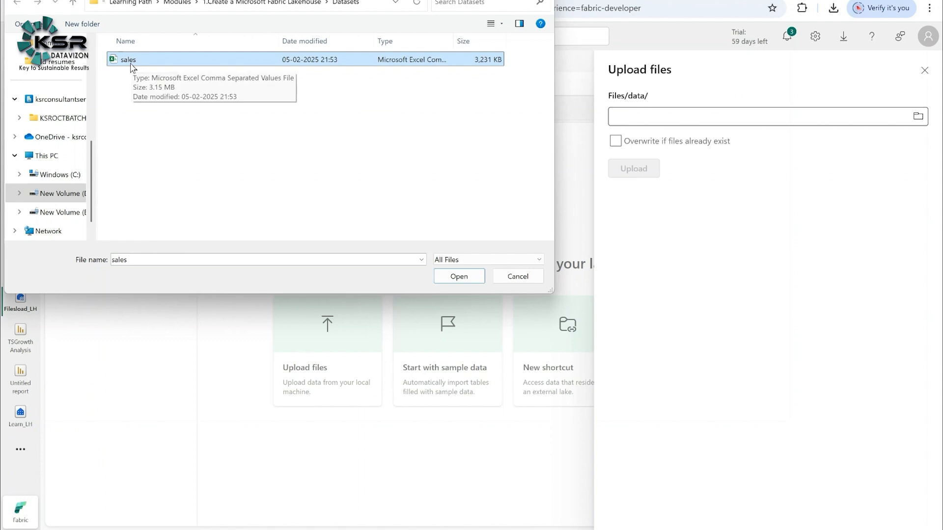
pyautogui.click(456, 277)
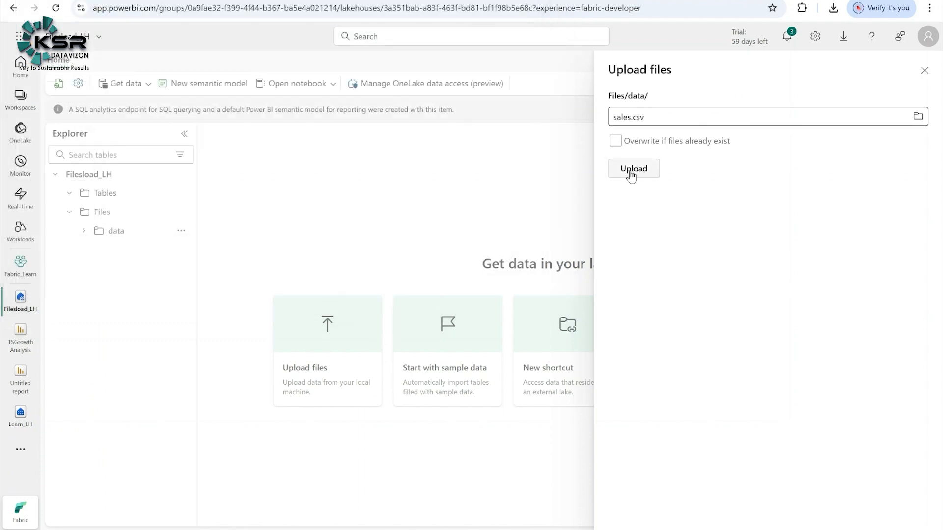
pyautogui.click(637, 174)
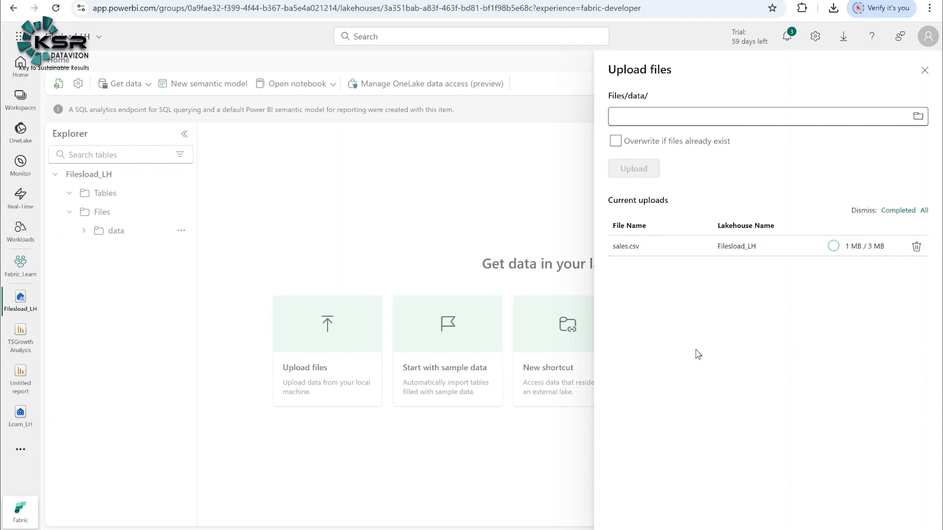
pyautogui.click(925, 71)
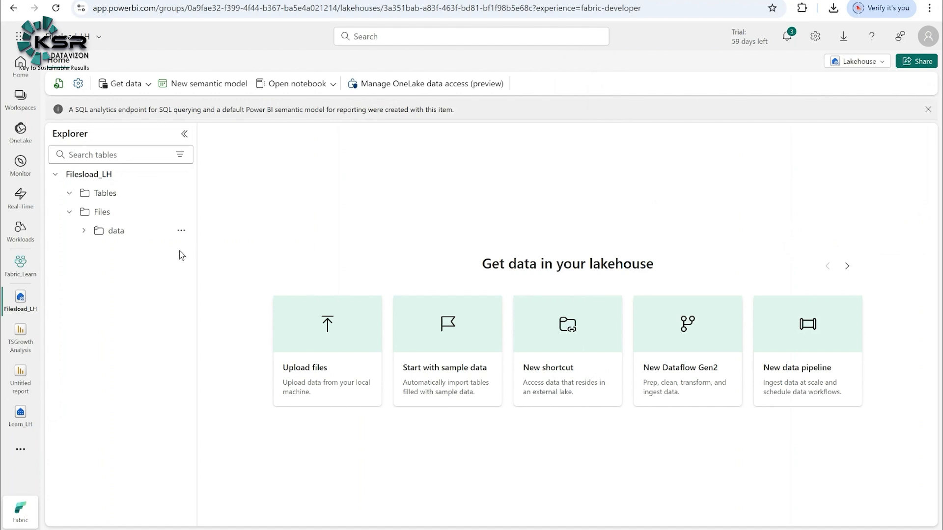
# Step: Refresh the data folder, preview the contents of sales.csv, and return to the folder's file list
pyautogui.click(181, 233)
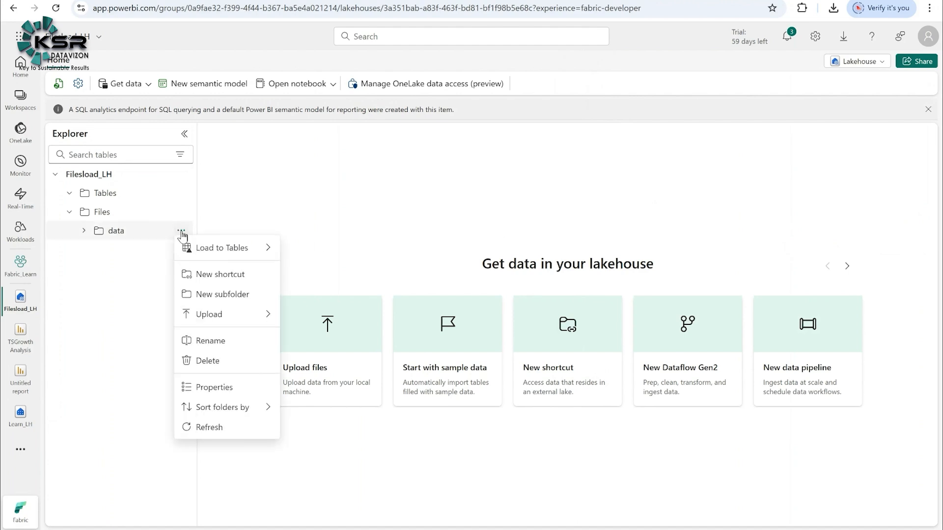
pyautogui.click(209, 429)
pyautogui.click(108, 235)
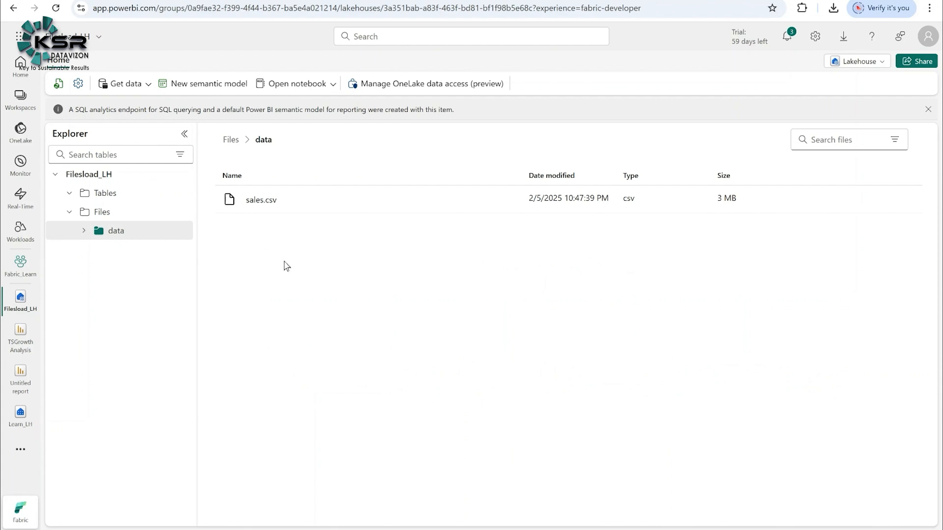
pyautogui.click(261, 201)
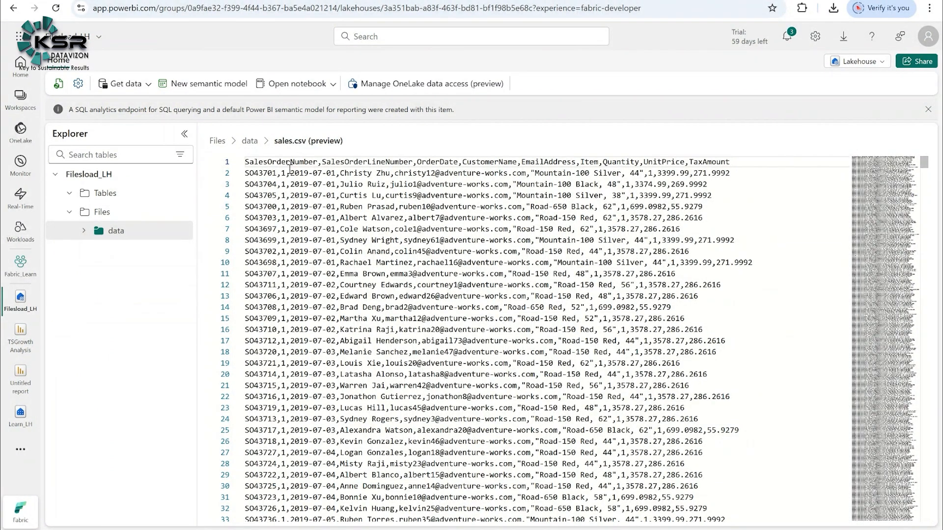
pyautogui.click(249, 141)
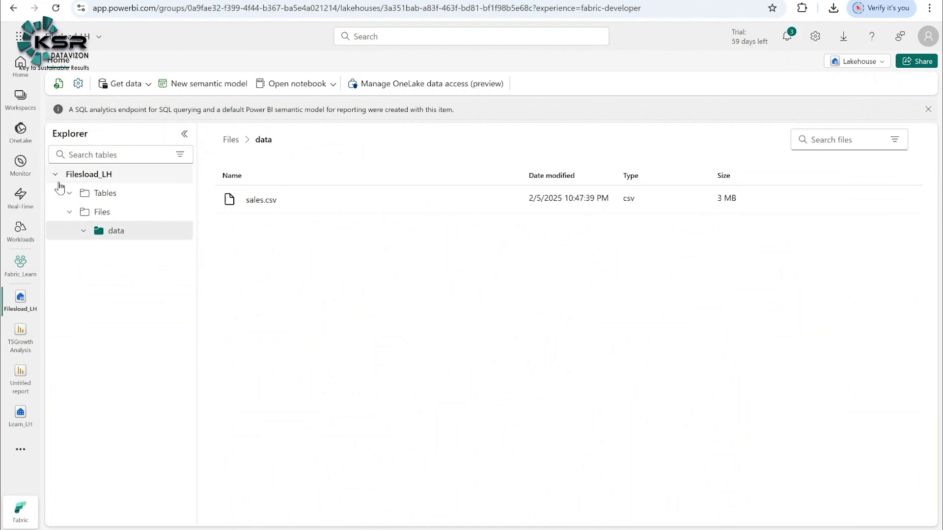
# Step: Load the data folder to a new table named salesdata with file type csv, keeping the default header and separator options
pyautogui.moveTo(178, 243)
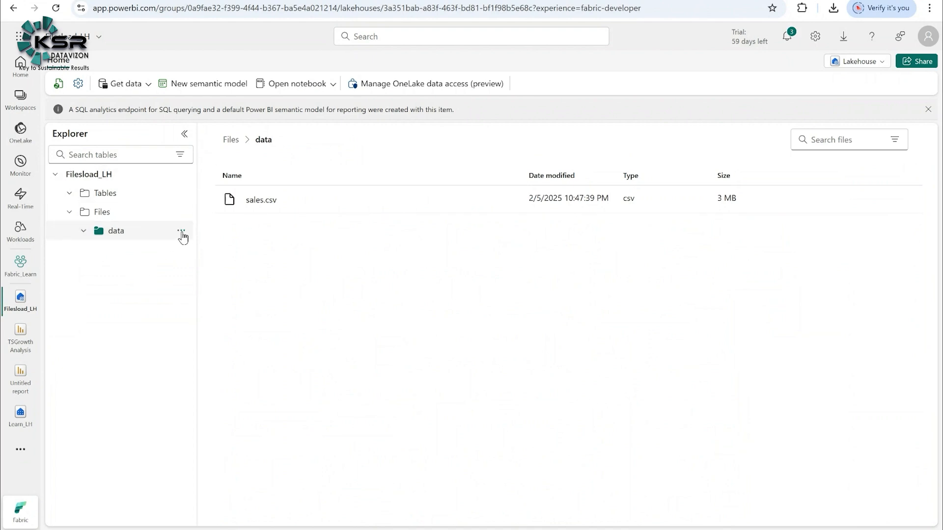
pyautogui.click(182, 233)
pyautogui.moveTo(219, 253)
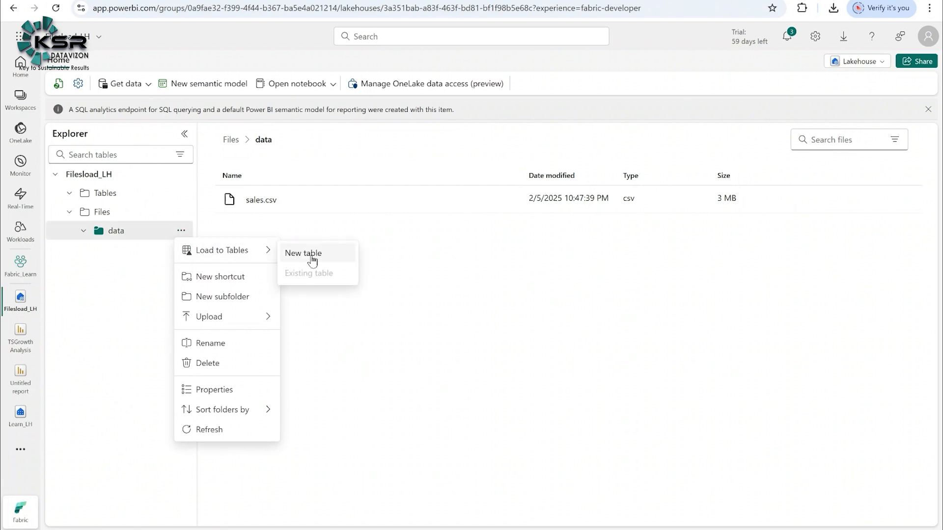
pyautogui.click(313, 255)
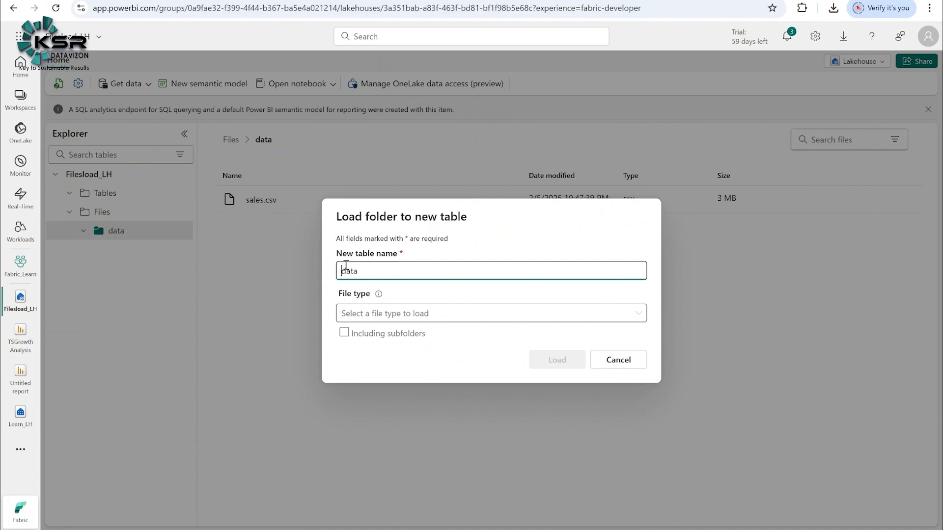
pyautogui.write('sales')
pyautogui.click(432, 317)
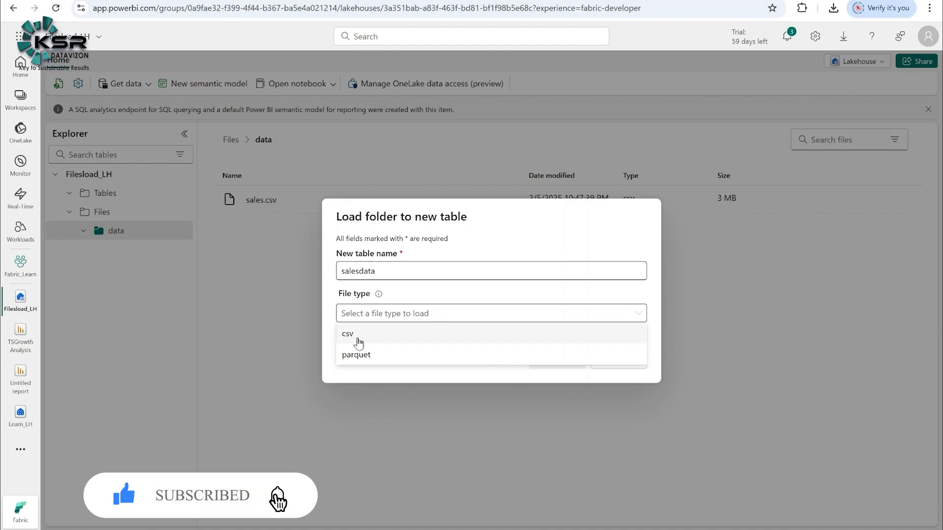
pyautogui.click(358, 335)
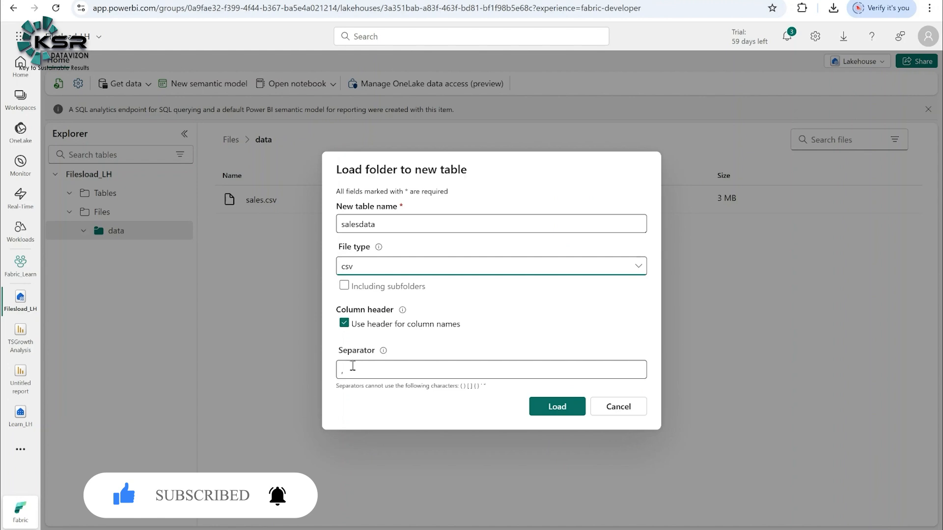
pyautogui.click(556, 416)
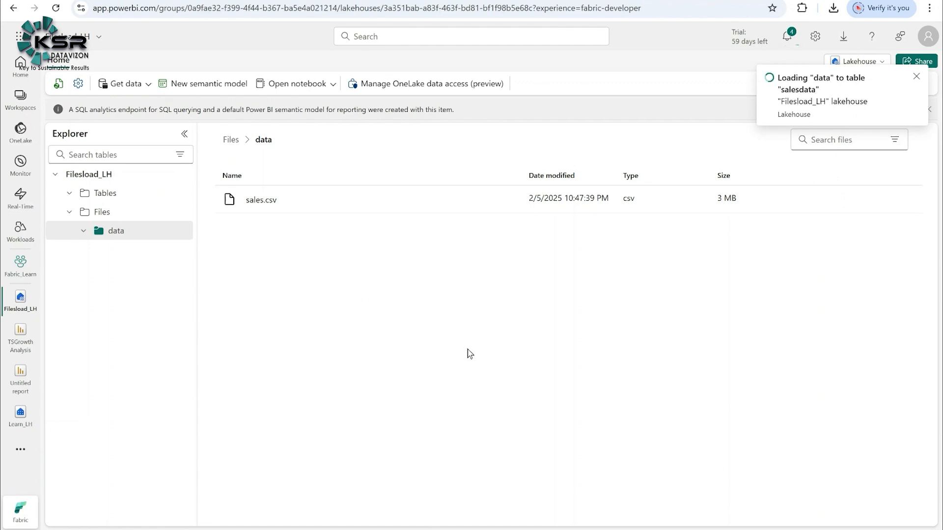
# Step: Check the table load status in the notifications, and preview the rows of the salesdata table
pyautogui.click(786, 38)
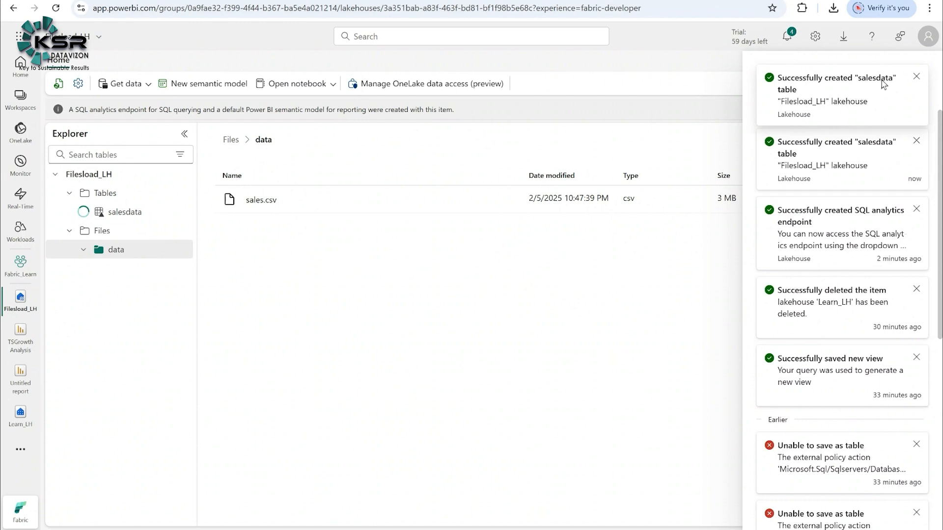
pyautogui.click(916, 76)
pyautogui.click(923, 78)
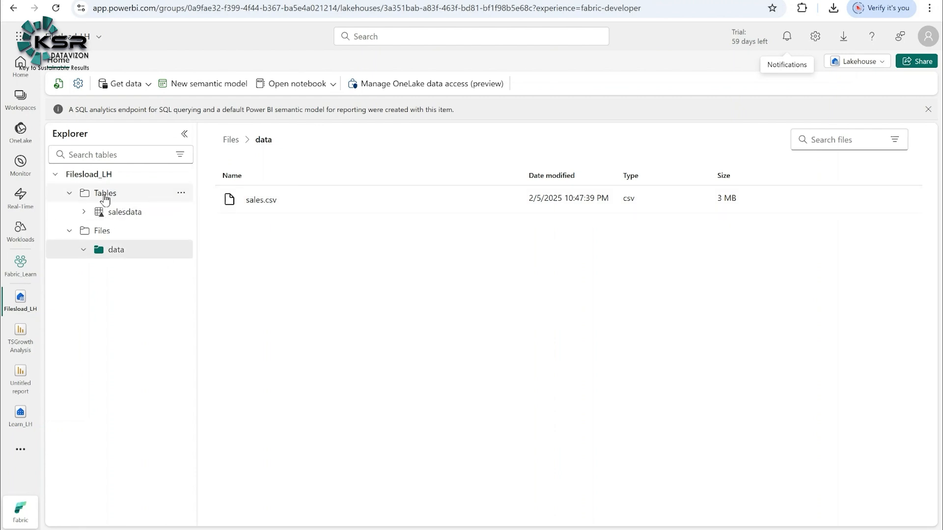
pyautogui.click(125, 215)
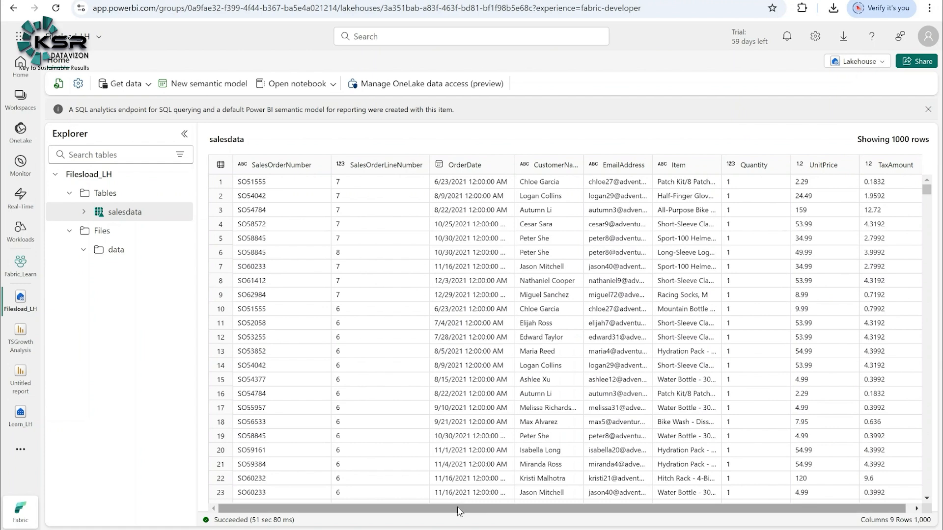
pyautogui.moveTo(458, 509); pyautogui.dragTo(623, 519)
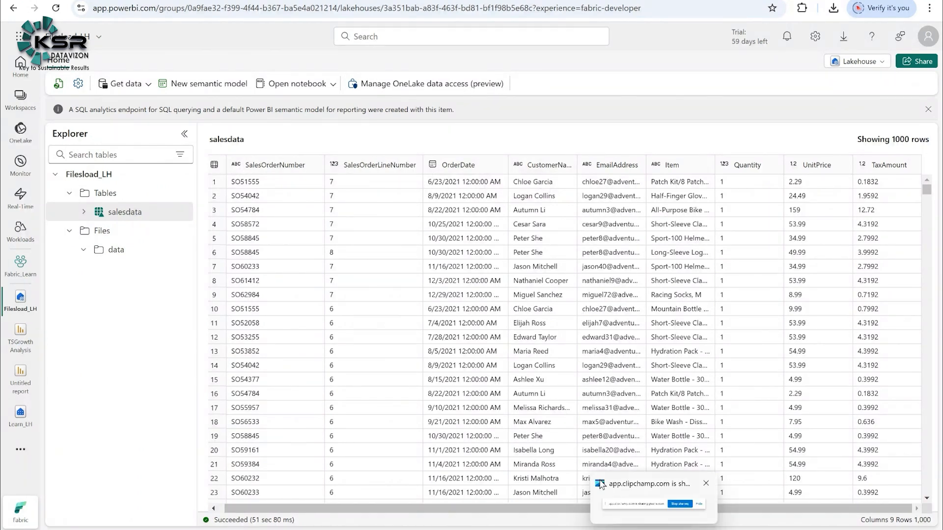
pyautogui.moveTo(602, 529)
pyautogui.click(618, 491)
pyautogui.press('Escape')
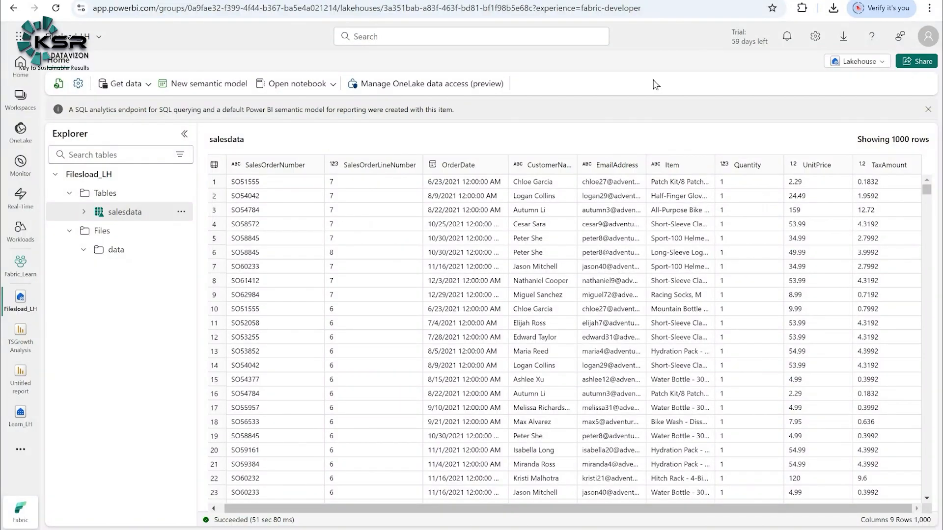
pyautogui.click(121, 221)
# Step: Switch the lakehouse to its SQL analytics endpoint and expand the dbo schema's tables to show salesdata
pyautogui.click(882, 64)
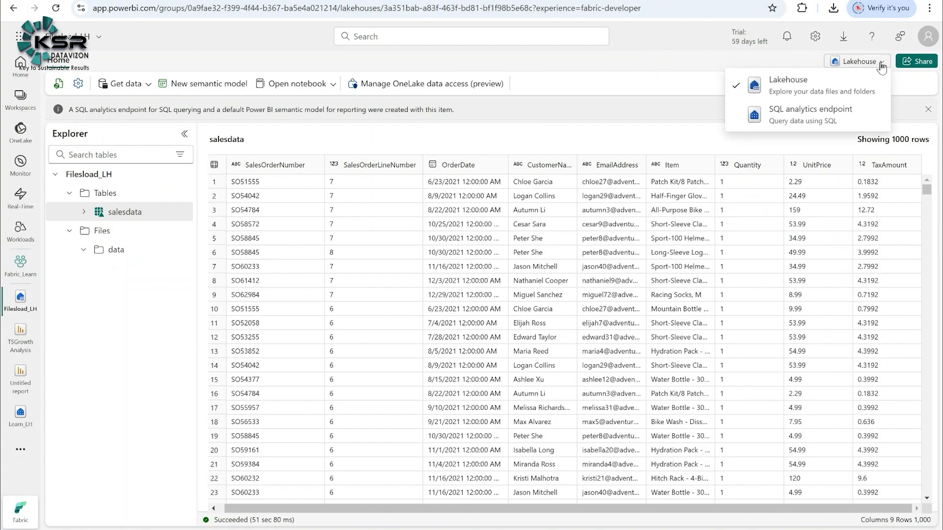
pyautogui.click(786, 120)
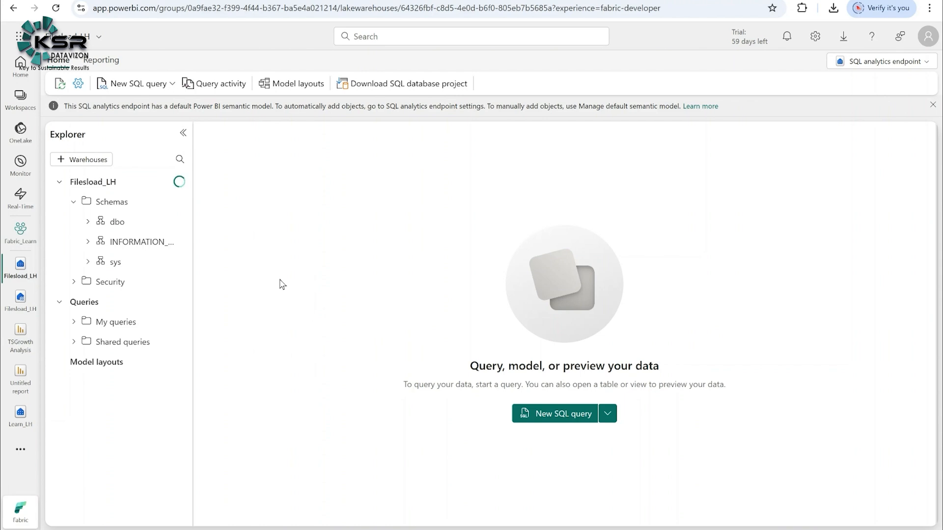
pyautogui.click(88, 222)
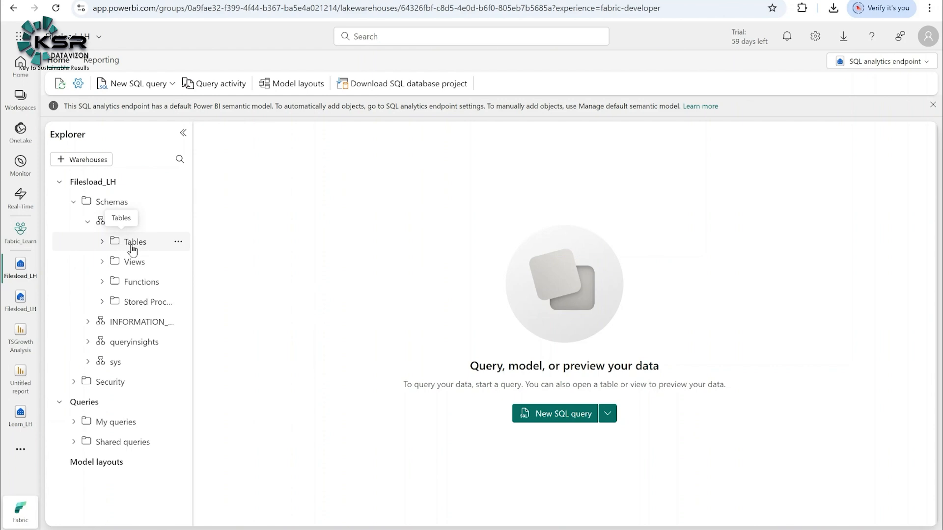
pyautogui.click(102, 244)
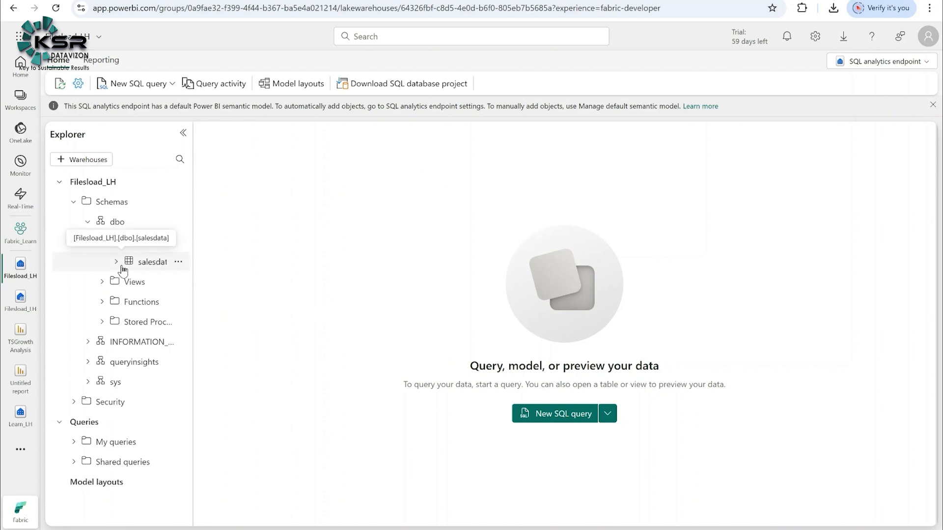
# Step: Create a new SQL query, copy in the revenue-by-Item SELECT statement from the DP-600 text file, and run it
pyautogui.click(555, 415)
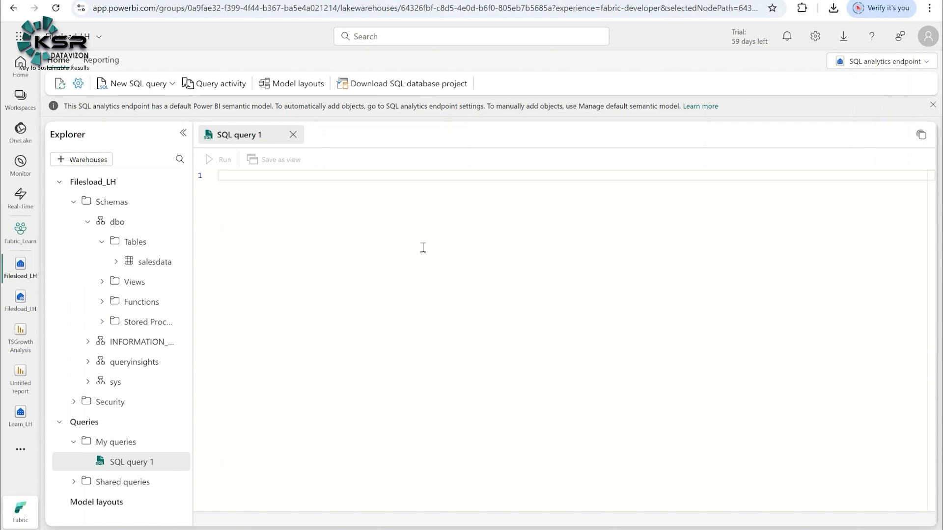
pyautogui.click(572, 529)
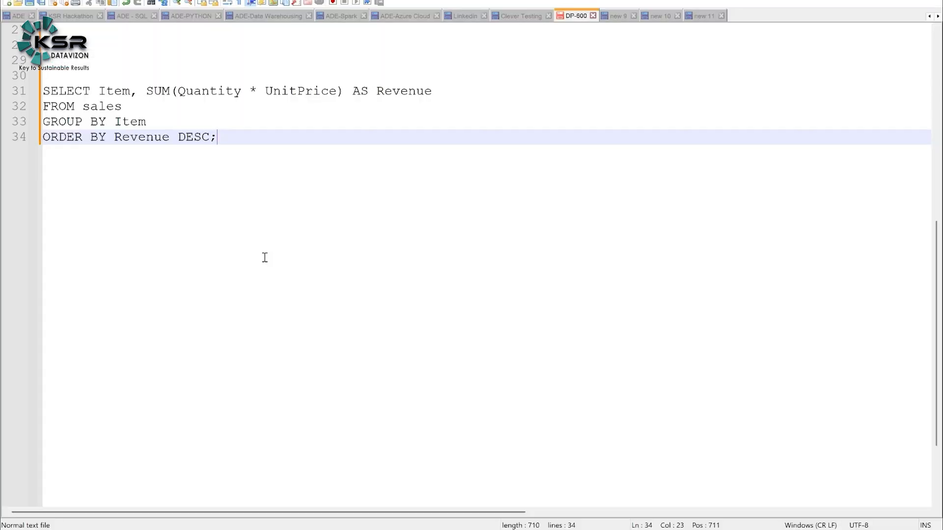
pyautogui.moveTo(232, 139); pyautogui.dragTo(44, 90)
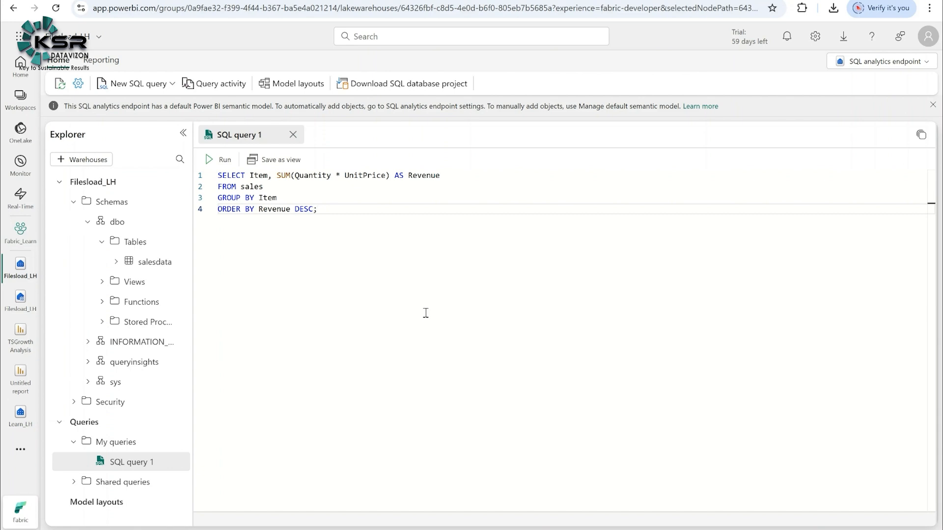
pyautogui.click(222, 160)
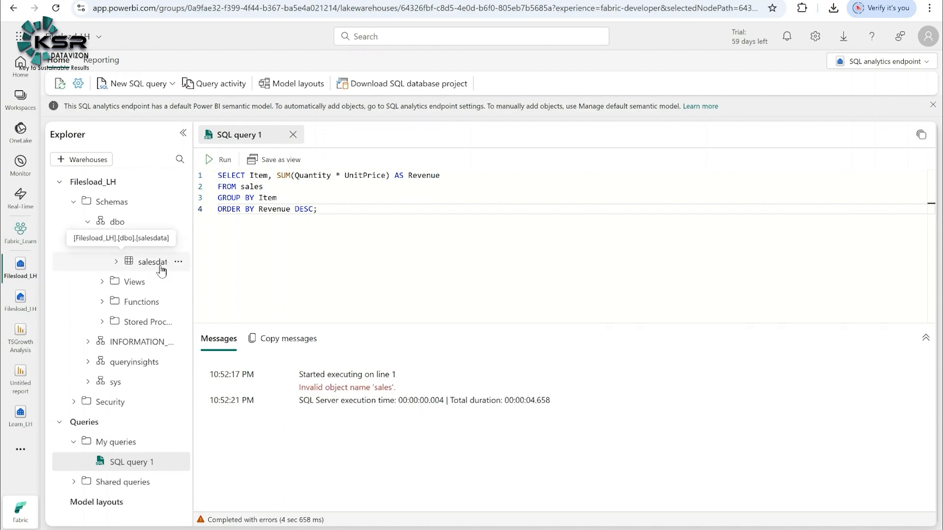
# Step: Correct the query's source table name to salesdata and rerun the query
pyautogui.click(264, 187)
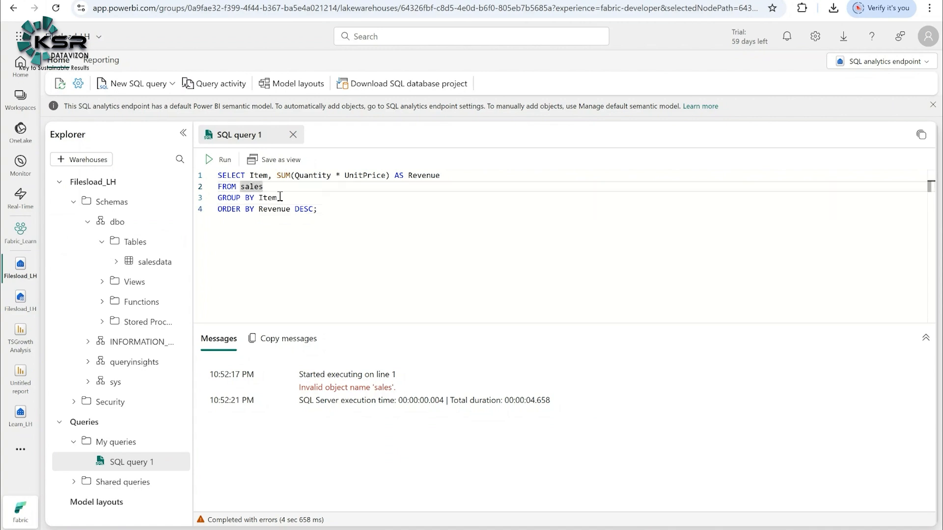
pyautogui.write('data')
pyautogui.click(218, 159)
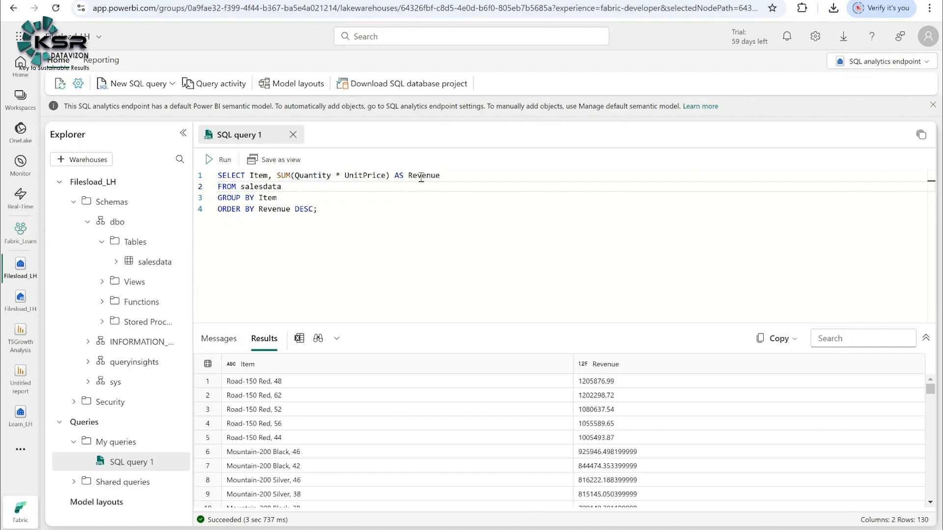
pyautogui.moveTo(256, 185)
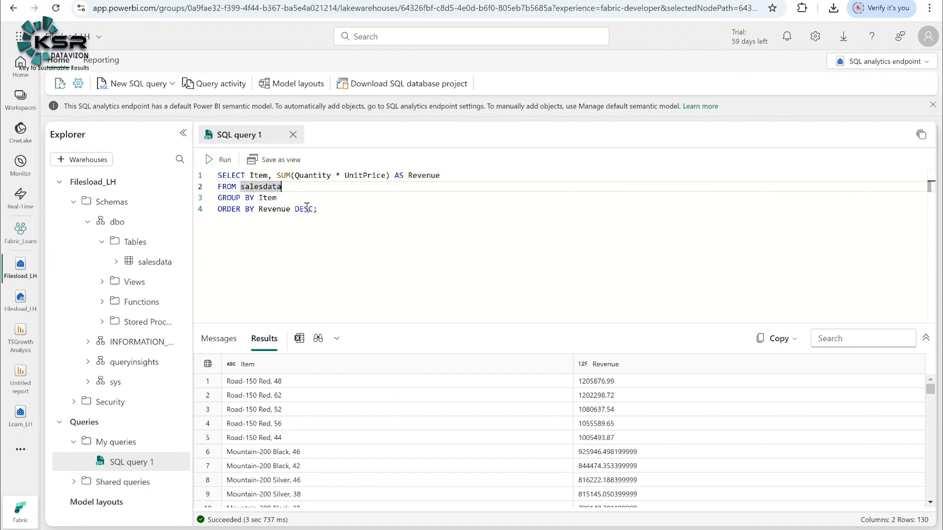
pyautogui.click(323, 209)
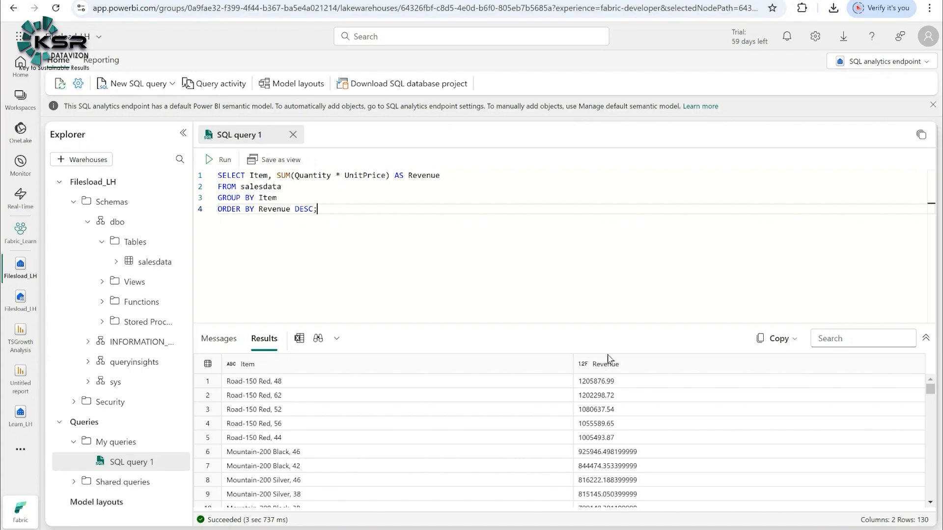
# Step: Create a new visual query, add the salesdata table to its canvas, and close SQL query 1
pyautogui.click(562, 529)
pyautogui.click(173, 88)
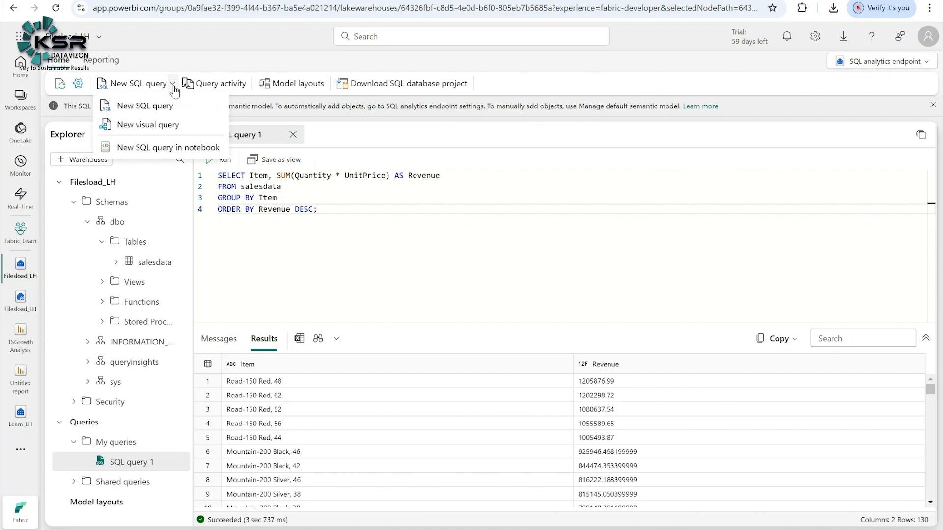
pyautogui.click(148, 126)
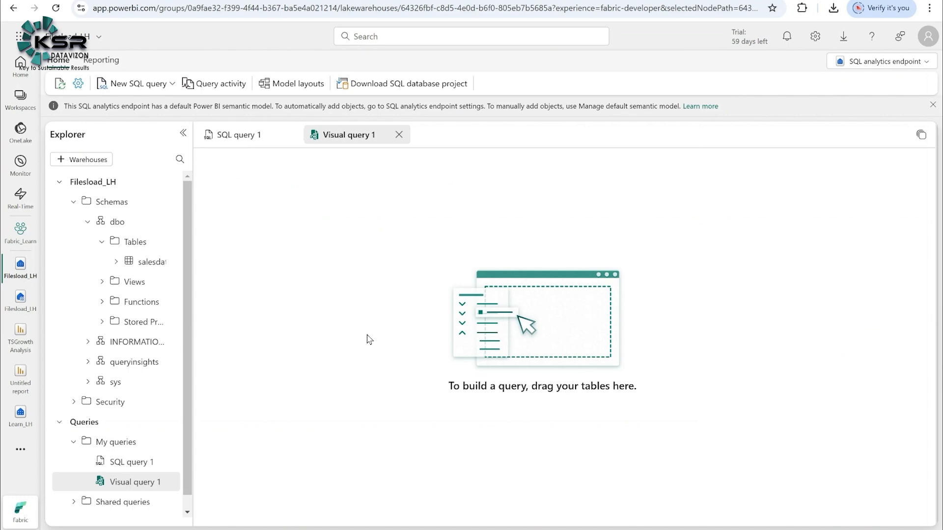
pyautogui.moveTo(147, 261); pyautogui.dragTo(396, 257)
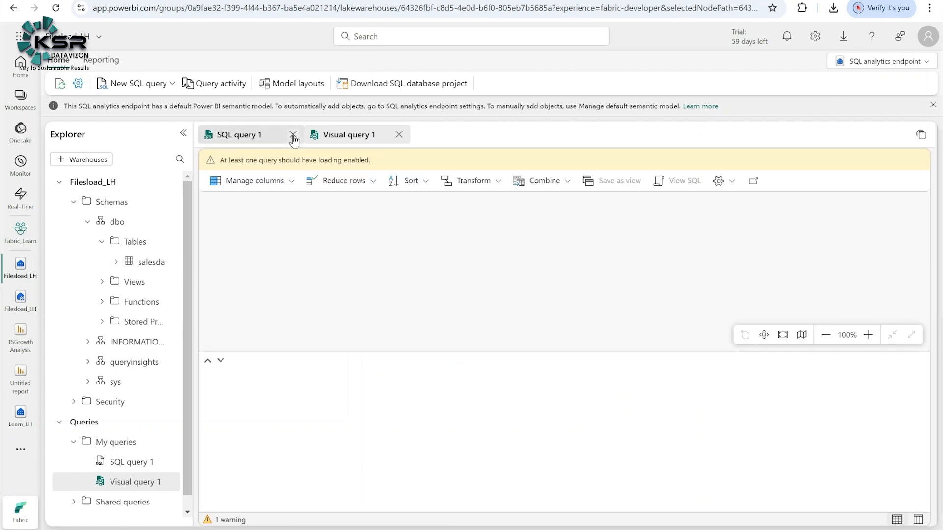
pyautogui.click(293, 137)
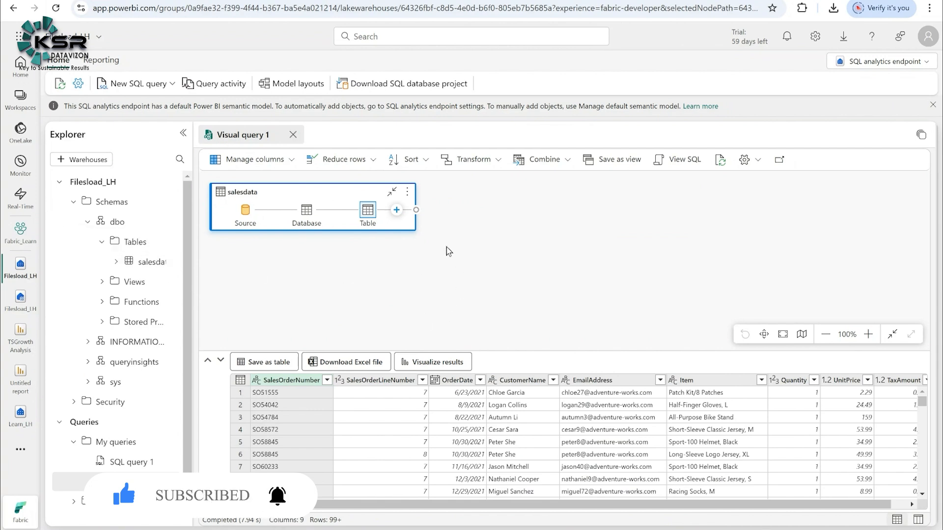
pyautogui.click(397, 210)
pyautogui.scroll(-5, 410, 326)
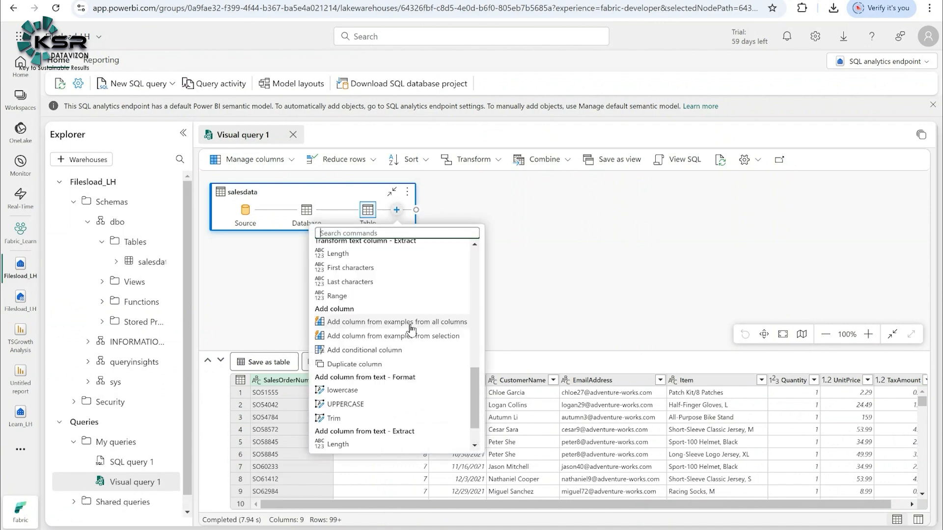
pyautogui.scroll(5, 412, 388)
pyautogui.click(572, 276)
# Step: Choose the columns of the salesdata visual query so that only SalesOrderNumber and Item are kept
pyautogui.click(255, 159)
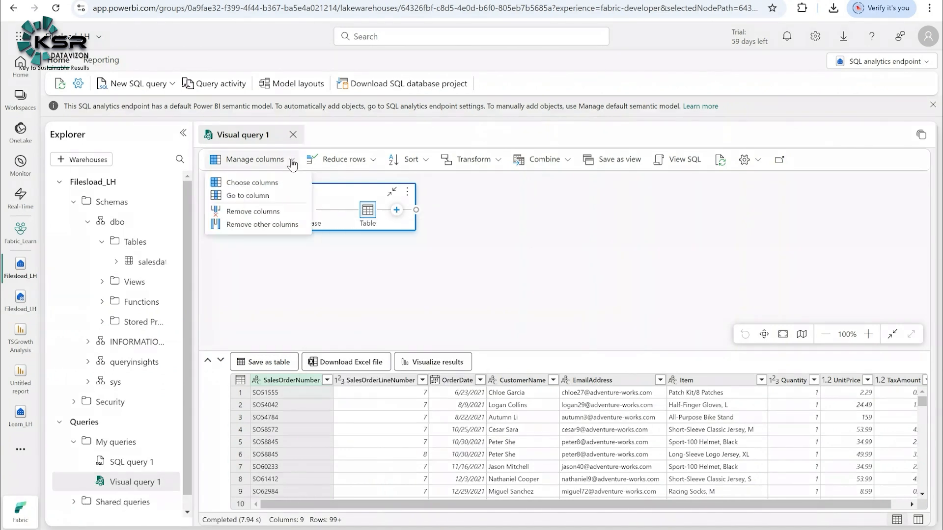
pyautogui.click(268, 184)
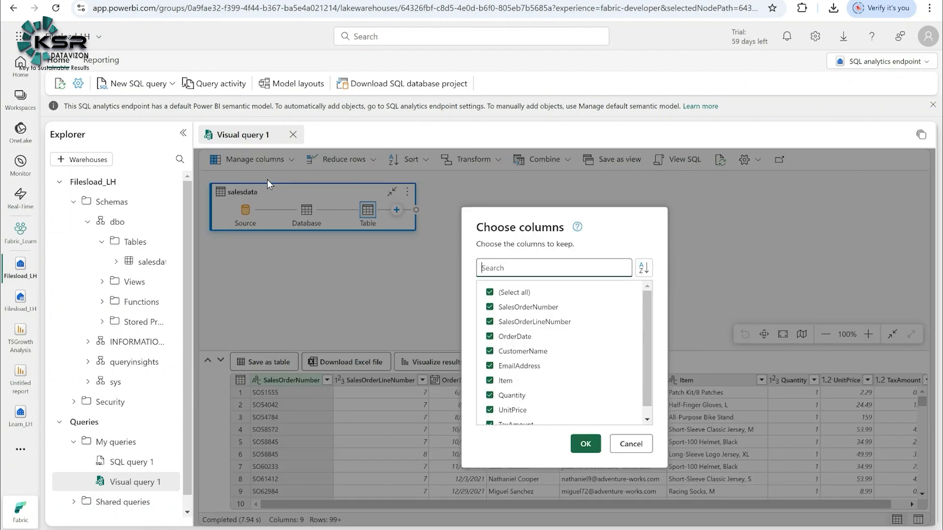
pyautogui.click(530, 309)
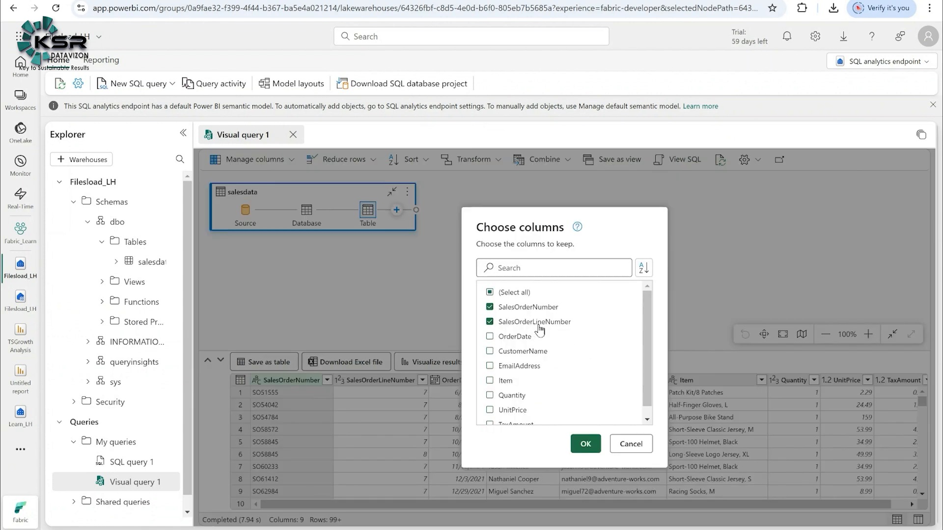
pyautogui.click(539, 323)
pyautogui.scroll(-1, 565, 353)
pyautogui.click(511, 372)
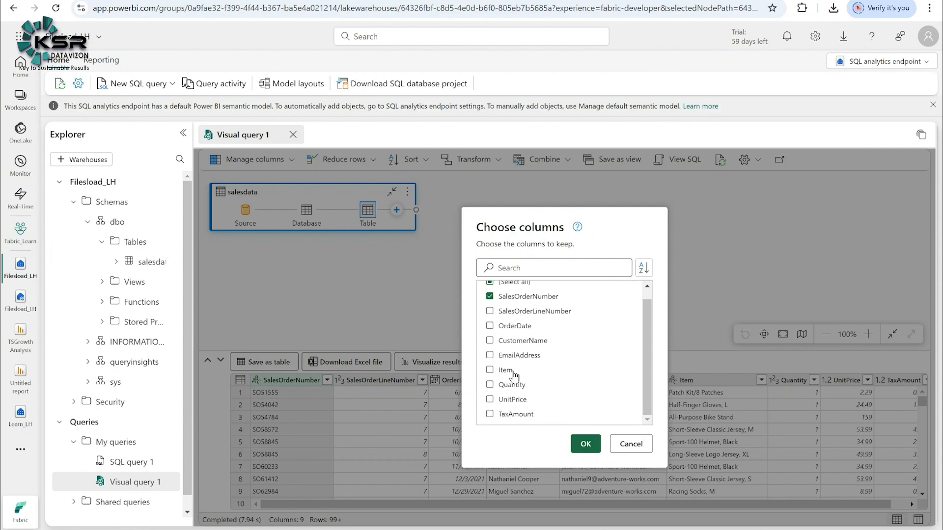
pyautogui.click(583, 443)
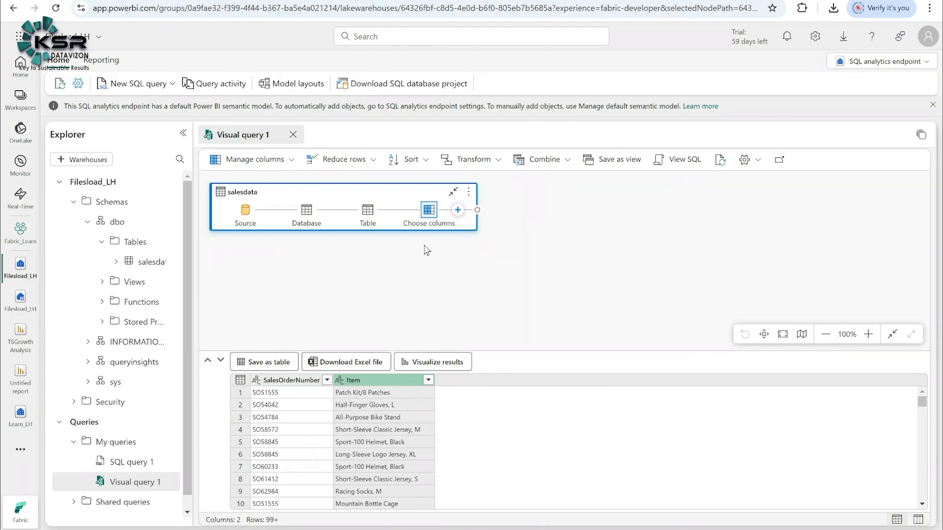
# Step: Group the rows by Item with a new column named Values that counts distinct values of SalesOrderNumber
pyautogui.click(498, 159)
pyautogui.click(471, 183)
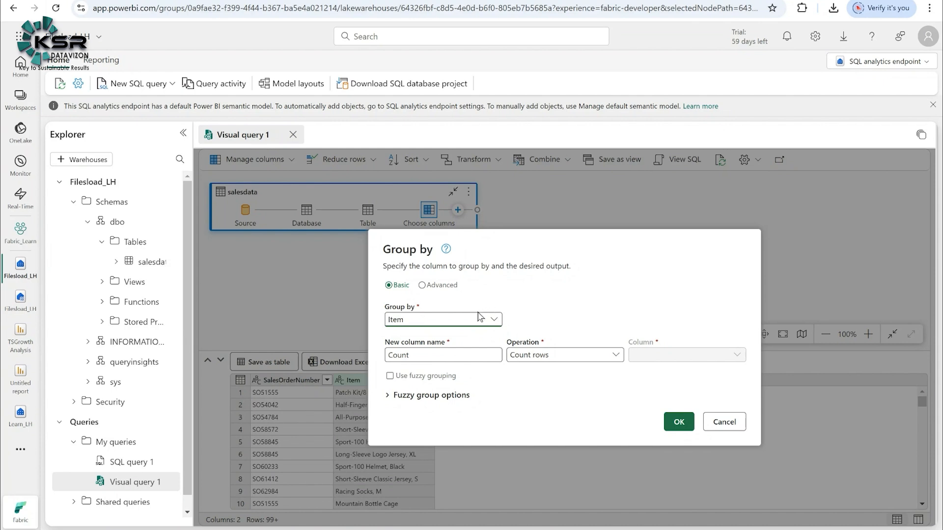
pyautogui.moveTo(467, 353); pyautogui.dragTo(385, 358)
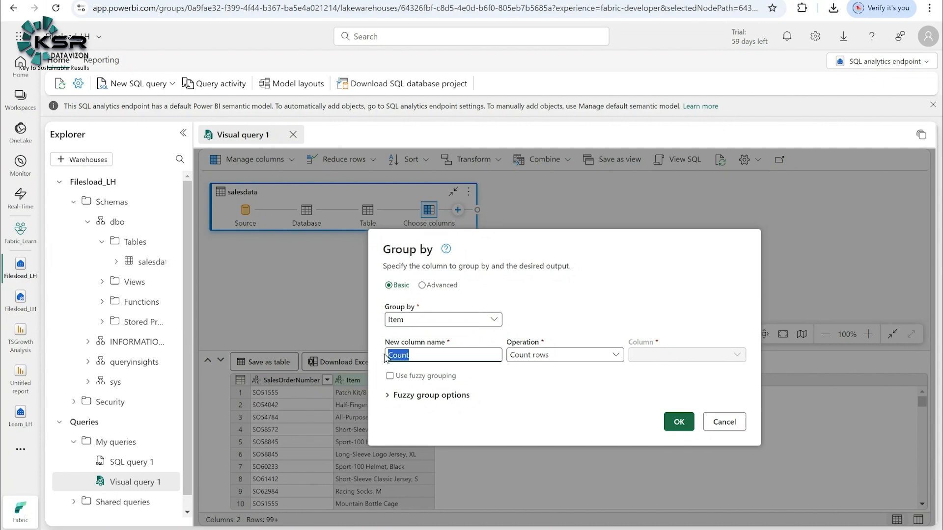
pyautogui.write('Values')
pyautogui.click(543, 354)
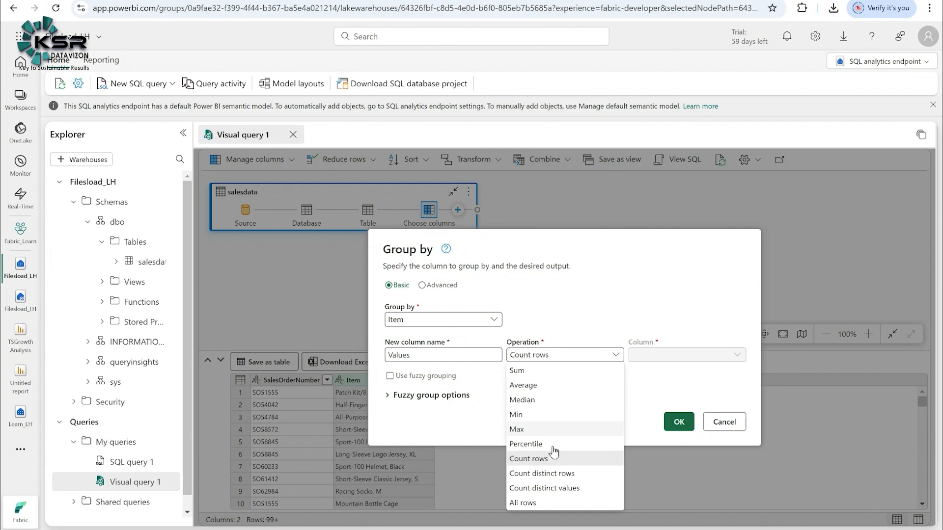
pyautogui.click(555, 487)
pyautogui.click(659, 358)
pyautogui.click(661, 369)
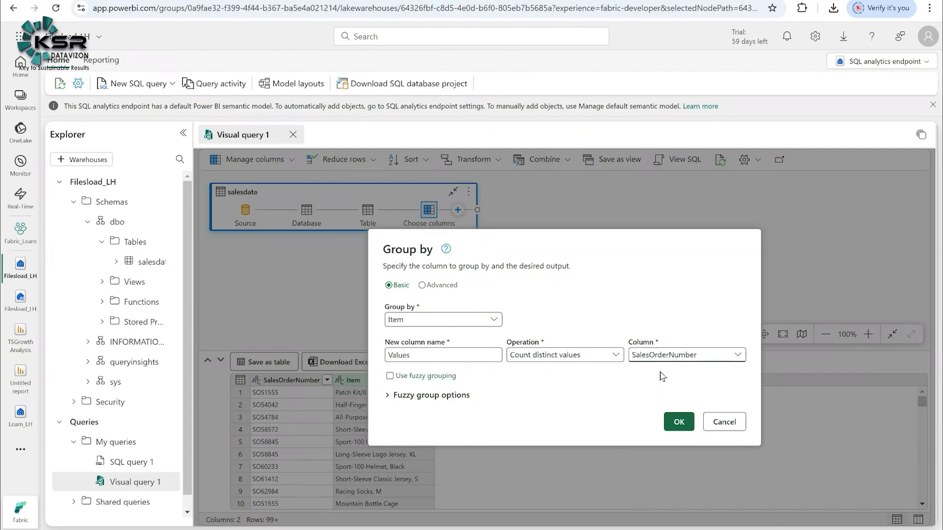
pyautogui.click(678, 424)
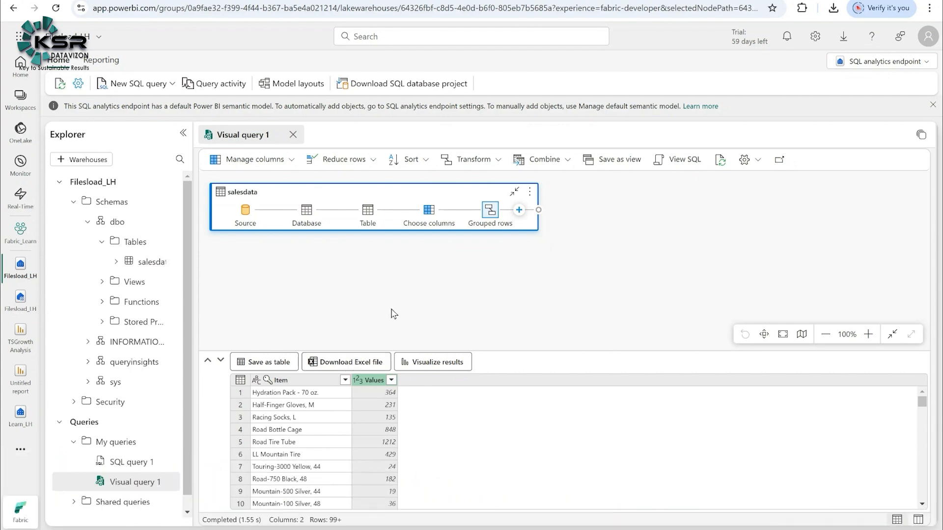
# Step: Save the grouped salesdata query as a view named itemsalesorderqty in the dbo schema
pyautogui.click(618, 165)
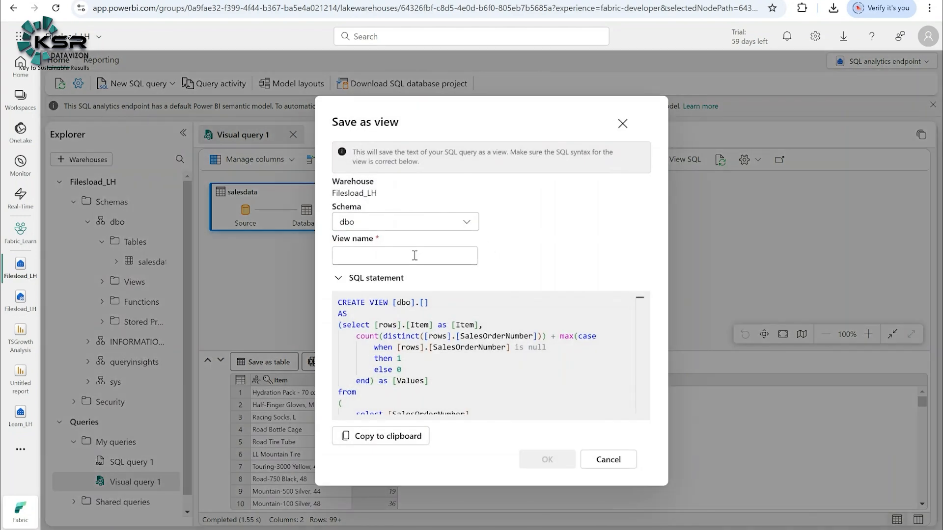
pyautogui.scroll(-2, 463, 326)
pyautogui.scroll(2, 463, 344)
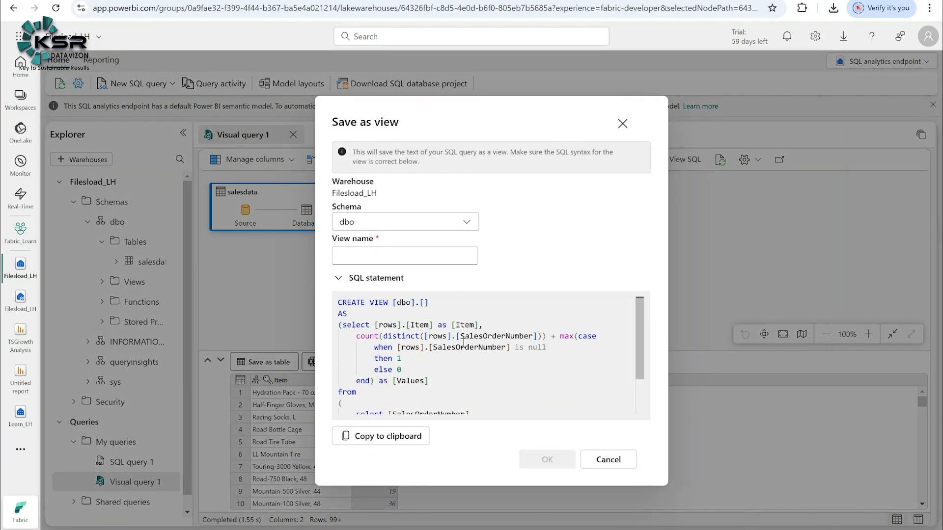
pyautogui.moveTo(383, 122); pyautogui.dragTo(488, 121)
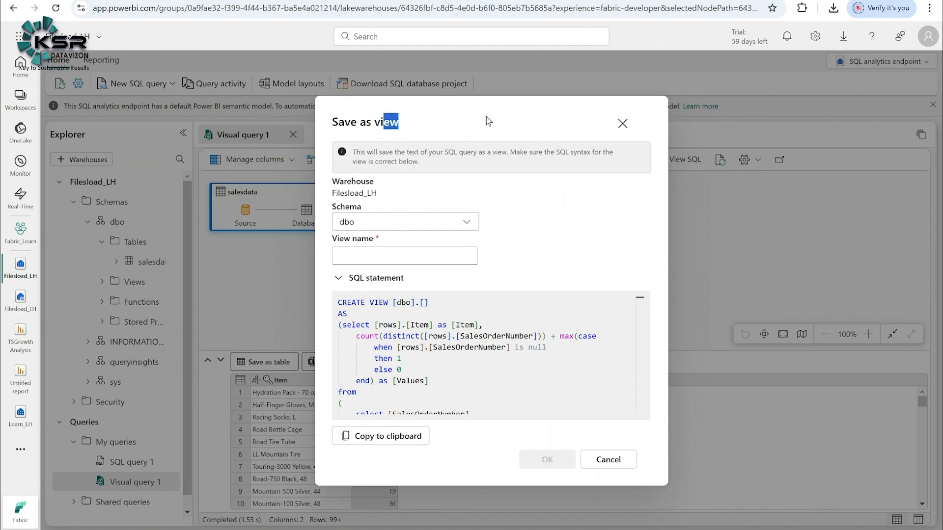
pyautogui.scroll(-2, 463, 343)
pyautogui.scroll(2, 463, 344)
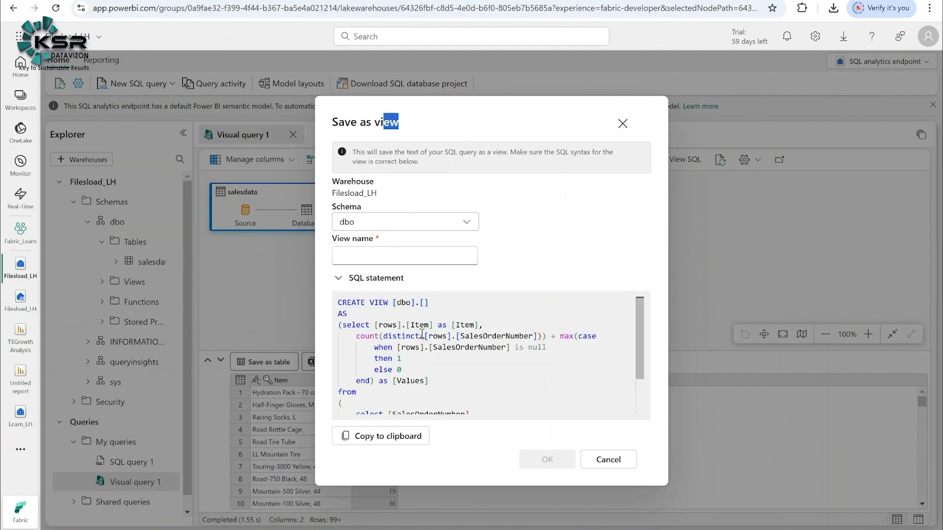
pyautogui.click(405, 259)
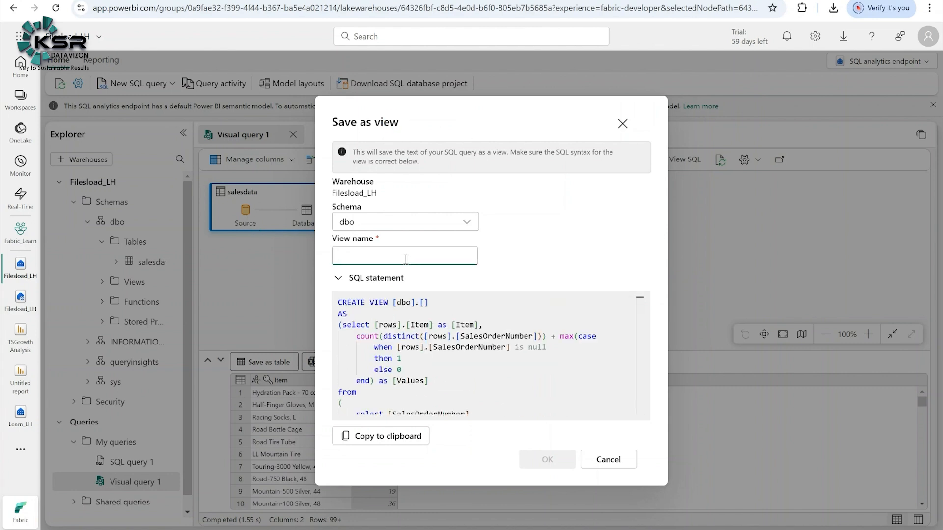
pyautogui.write('itemsales')
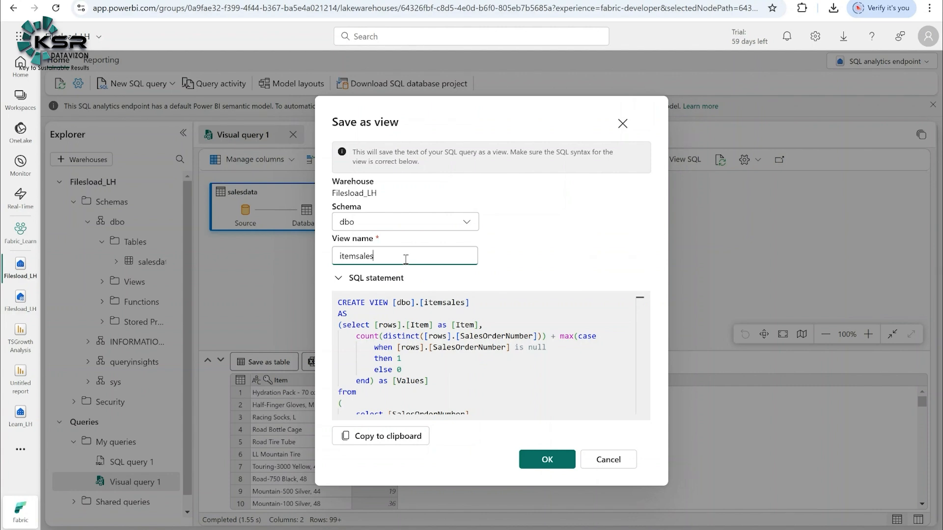
pyautogui.write('orderqty')
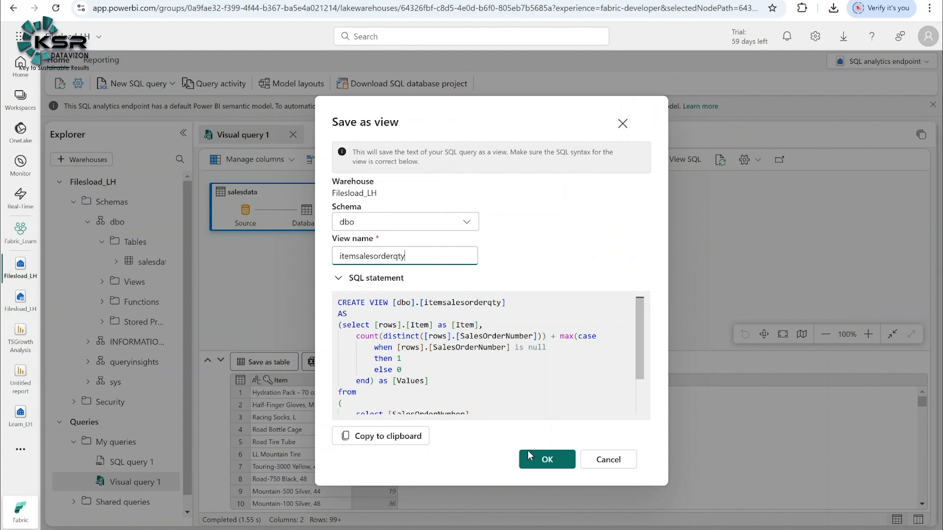
pyautogui.click(547, 463)
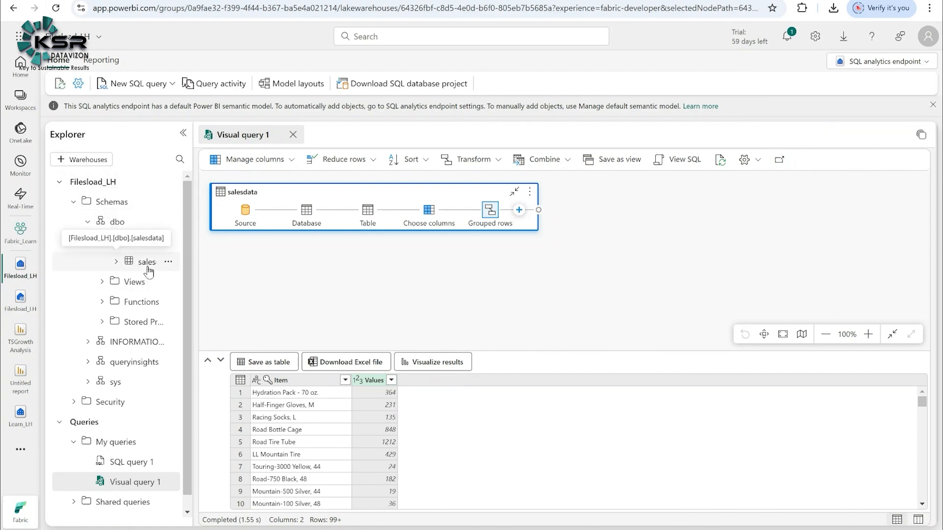
# Step: Expand the dbo schema's Views down to the columns of itemsalesorderqty, widening the explorer to fit the names
pyautogui.click(102, 284)
pyautogui.moveTo(193, 316); pyautogui.dragTo(225, 313)
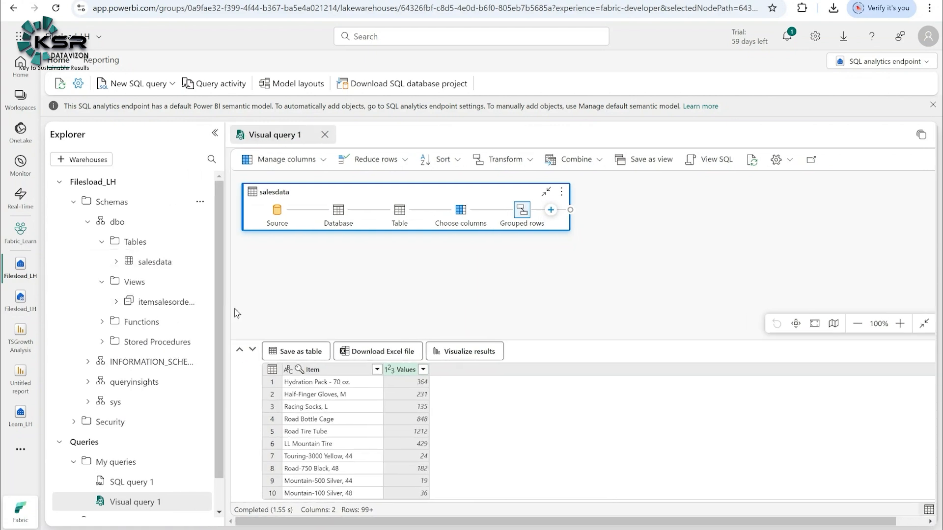
pyautogui.click(116, 302)
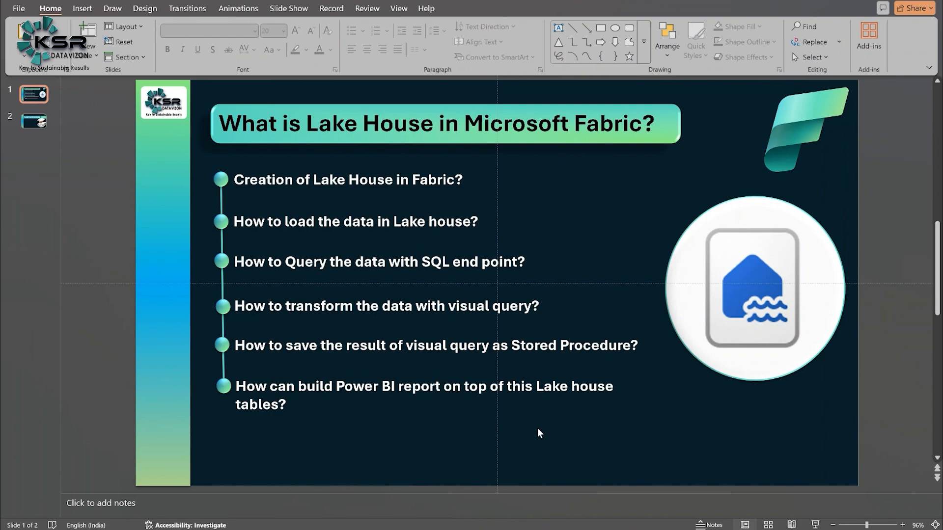
# Step: Create a new report using all available data, salesdata and itemsalesorderqty, and collapse the report's filters
pyautogui.moveTo(602, 529)
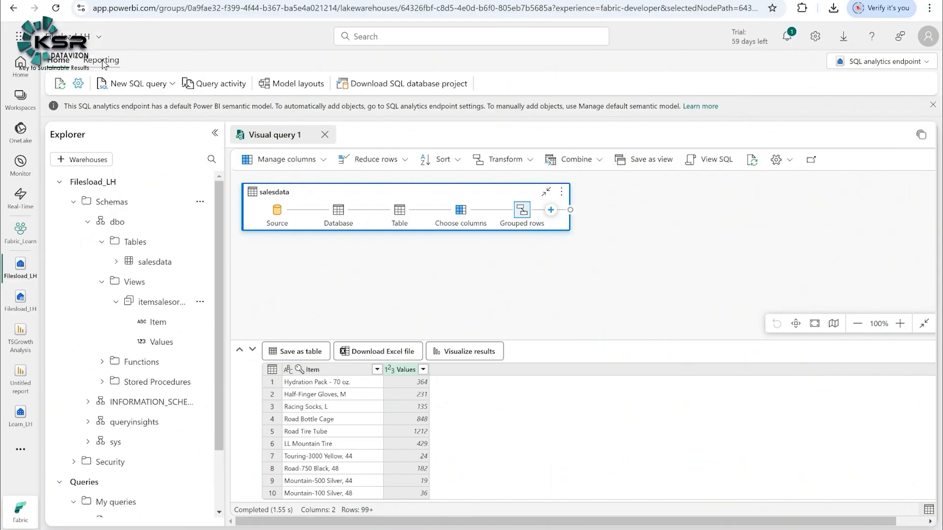
pyautogui.click(103, 61)
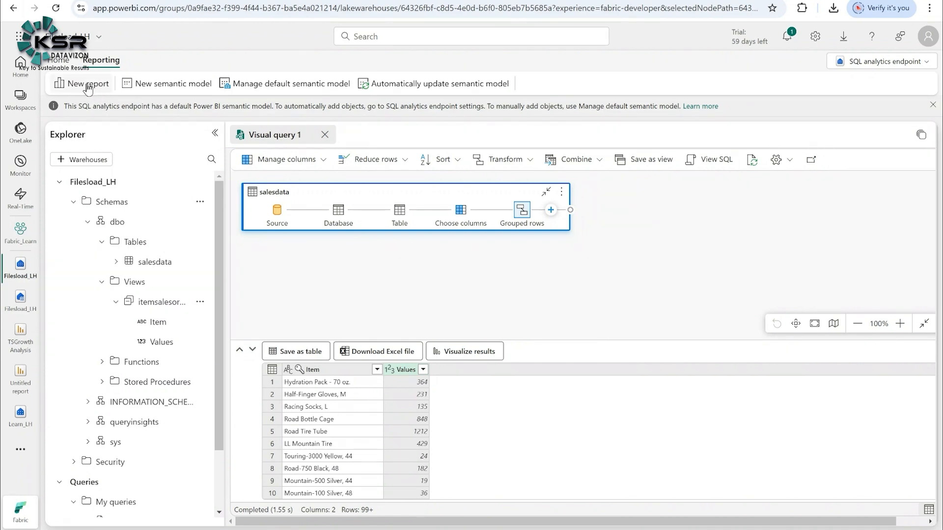
pyautogui.click(91, 88)
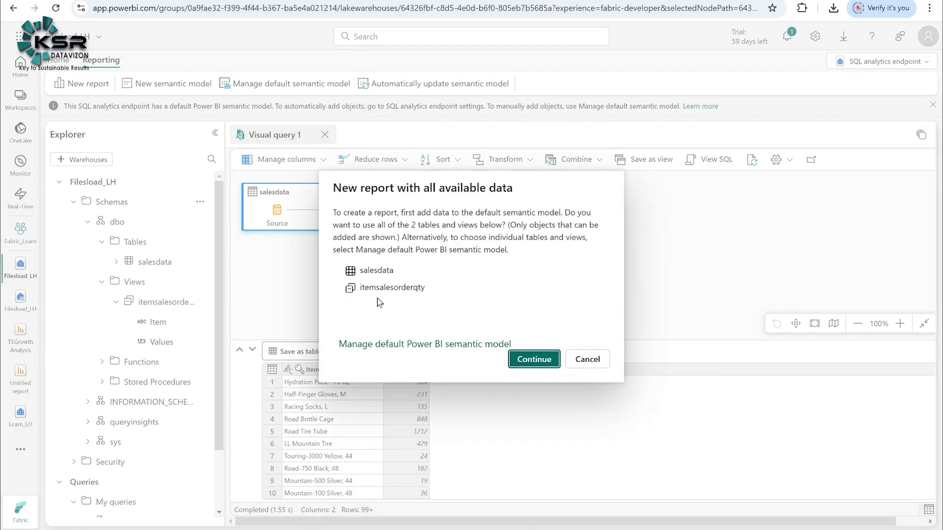
pyautogui.click(537, 359)
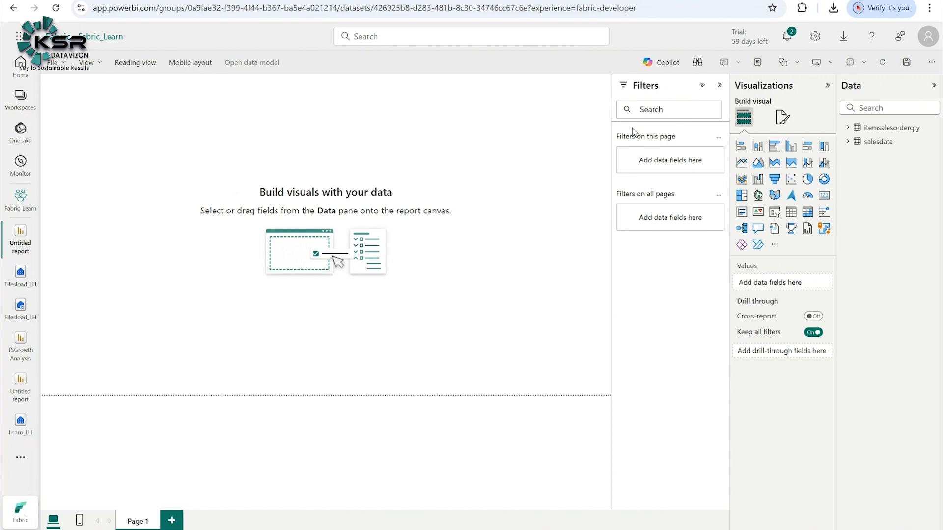
pyautogui.click(720, 85)
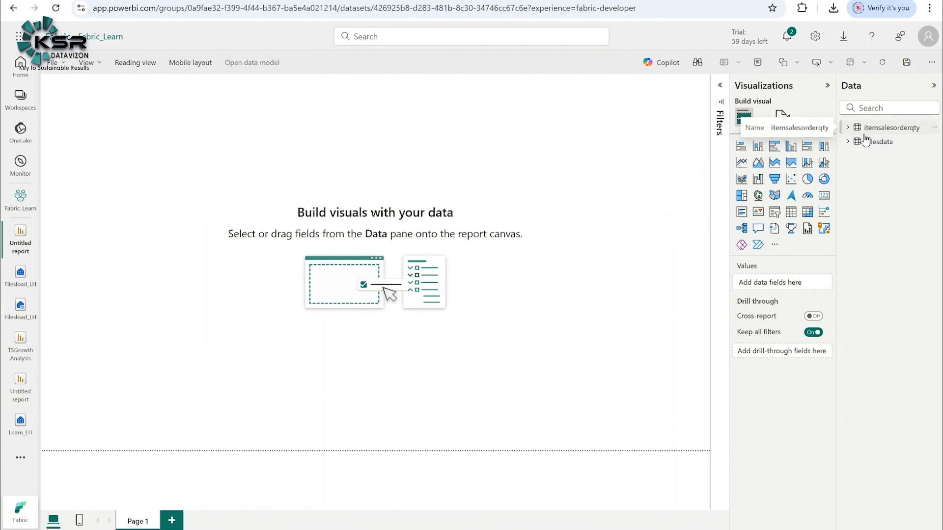
# Step: Build a stacked bar chart from salesdata with Item on the Y-axis and the sum of UnitPrice on the X-axis
pyautogui.click(848, 128)
pyautogui.click(848, 128)
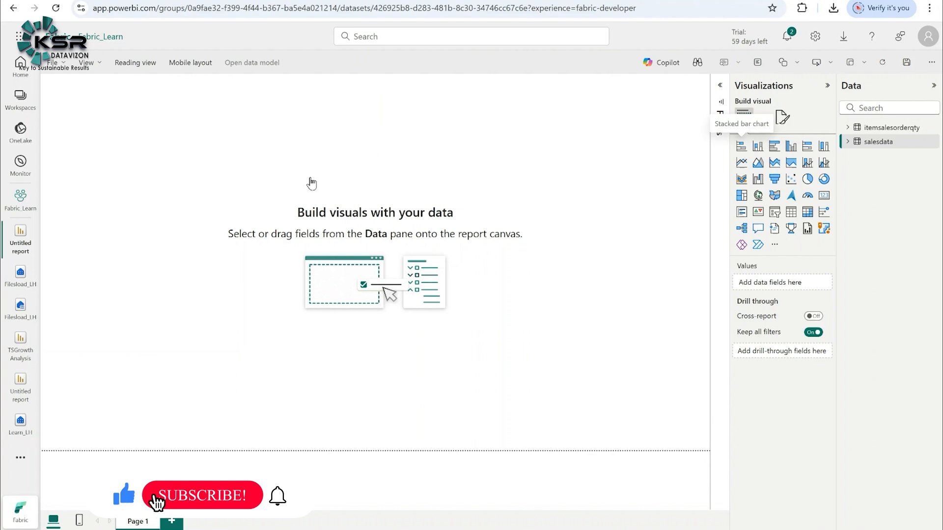
pyautogui.click(848, 142)
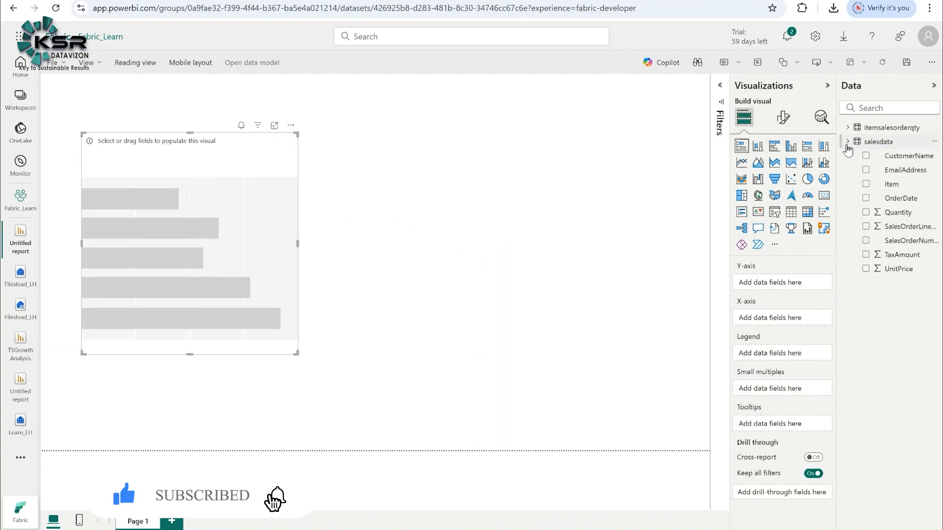
pyautogui.click(867, 184)
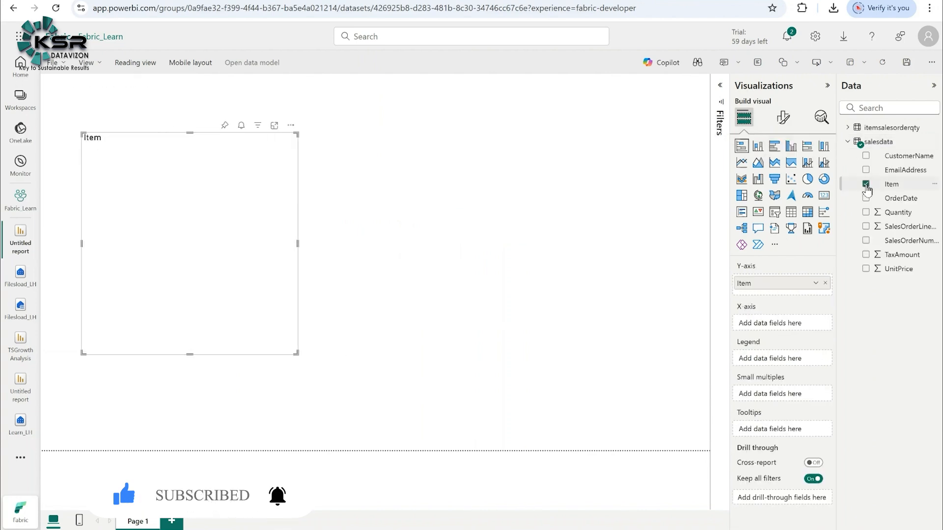
pyautogui.click(866, 269)
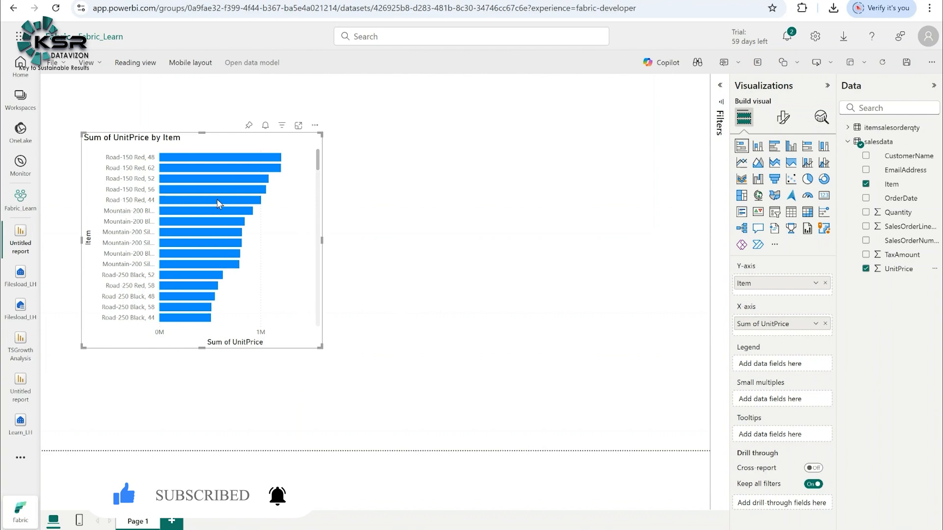
pyautogui.click(403, 220)
# Step: Add a wide stacked column chart beside the bar chart, with Item on the X-axis and Values on the Y-axis from itemsalesorderqty
pyautogui.click(848, 141)
pyautogui.click(848, 127)
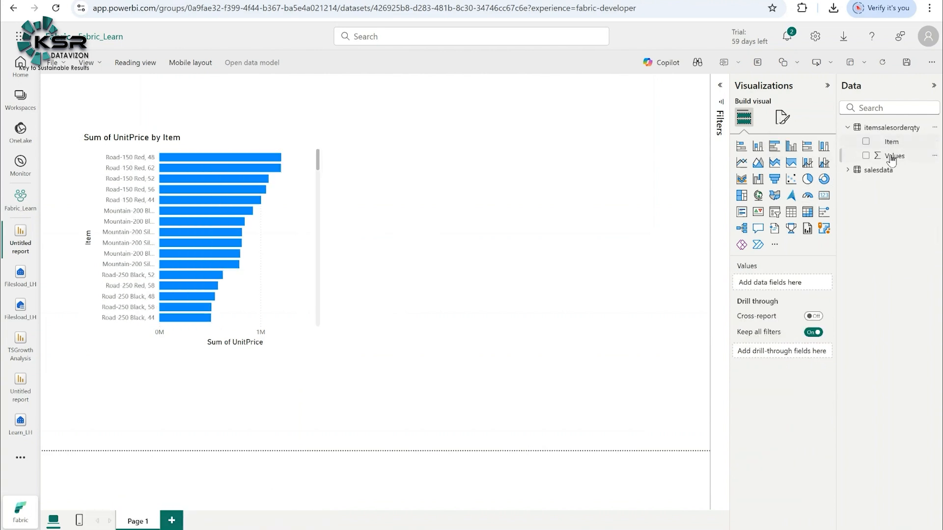
pyautogui.click(763, 152)
pyautogui.moveTo(311, 444); pyautogui.dragTo(650, 301)
pyautogui.moveTo(538, 251); pyautogui.dragTo(574, 285)
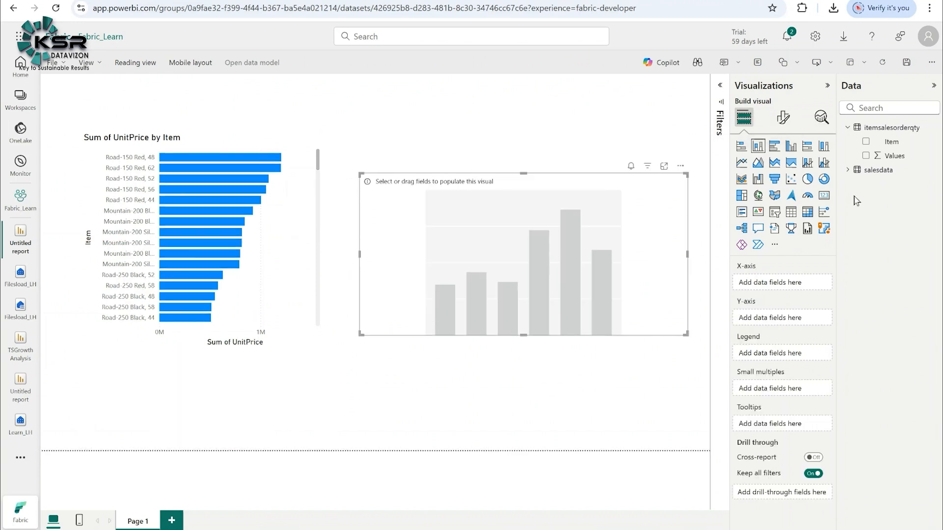
pyautogui.moveTo(879, 142); pyautogui.dragTo(783, 283)
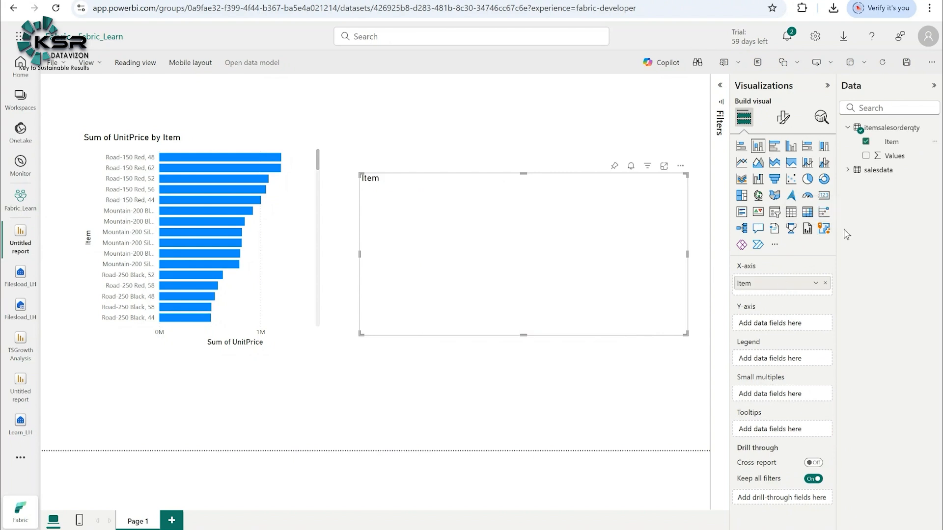
pyautogui.moveTo(891, 155); pyautogui.dragTo(789, 326)
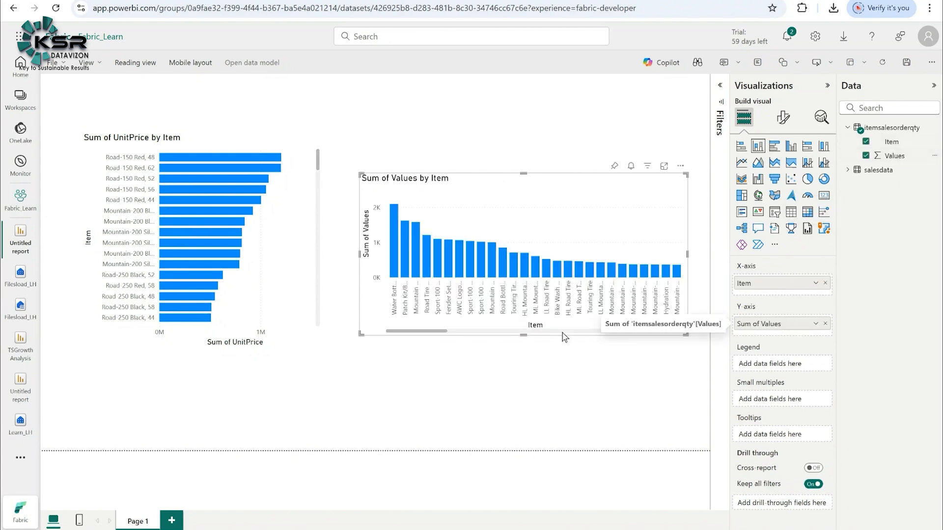
pyautogui.moveTo(397, 254)
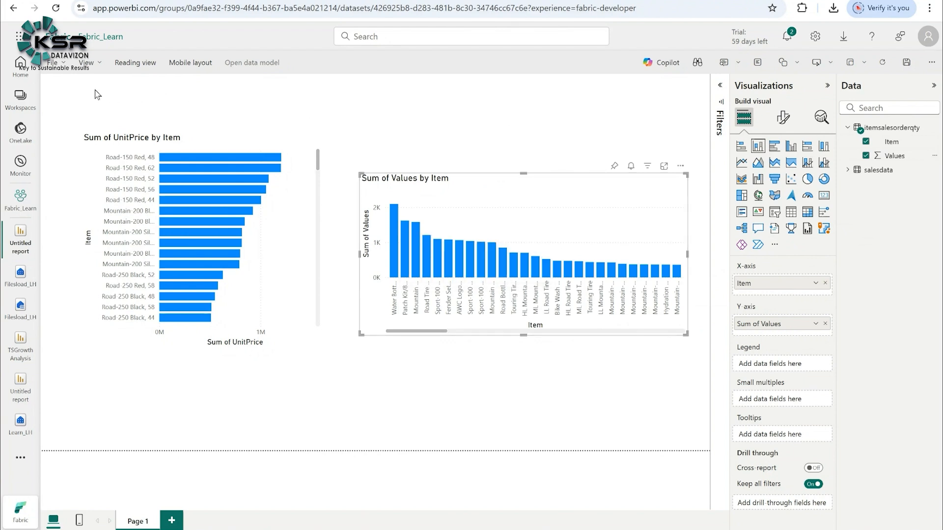
# Step: Save the report as SalesReport in the Fabric_Learn workspace
pyautogui.click(62, 66)
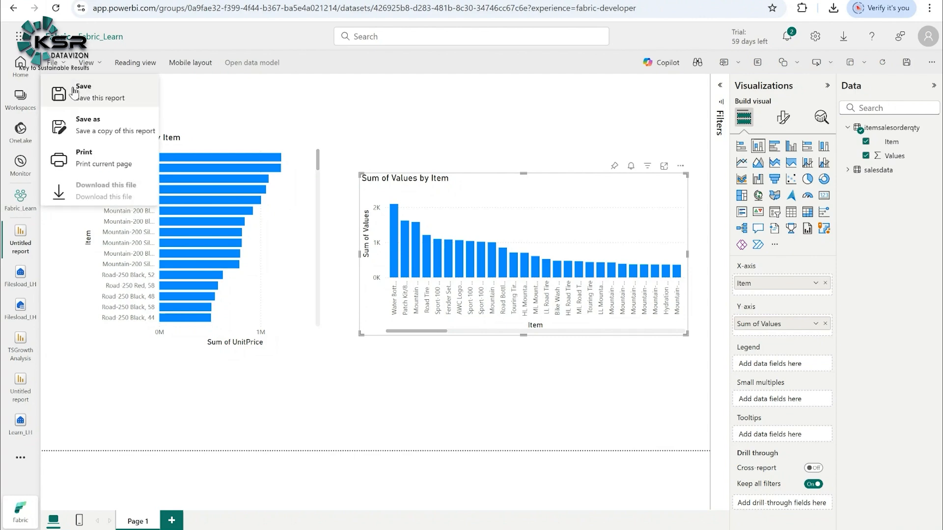
pyautogui.click(86, 98)
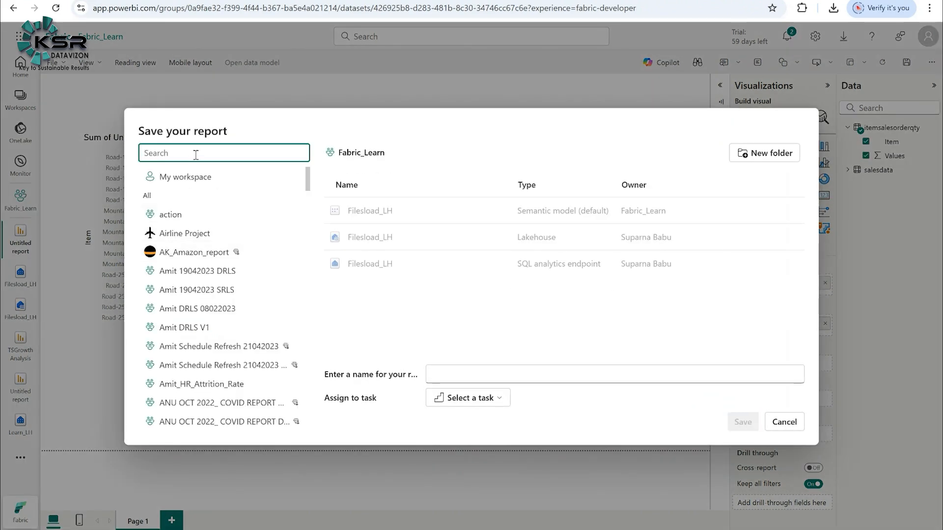
pyautogui.write('Fabri')
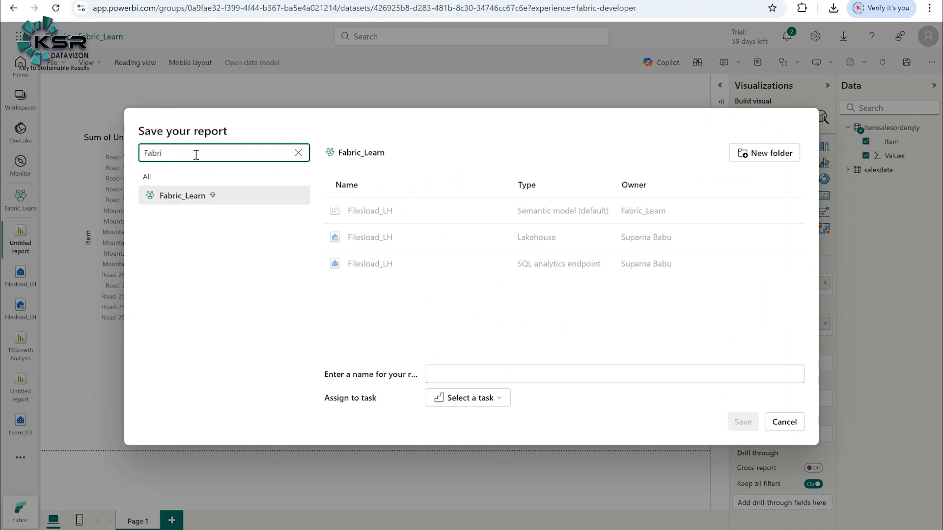
pyautogui.click(492, 375)
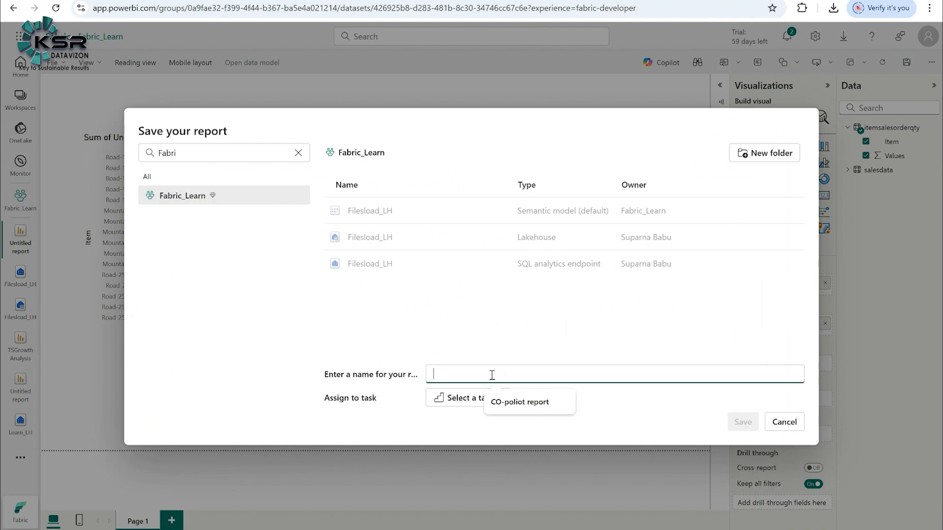
pyautogui.write('SalesReport')
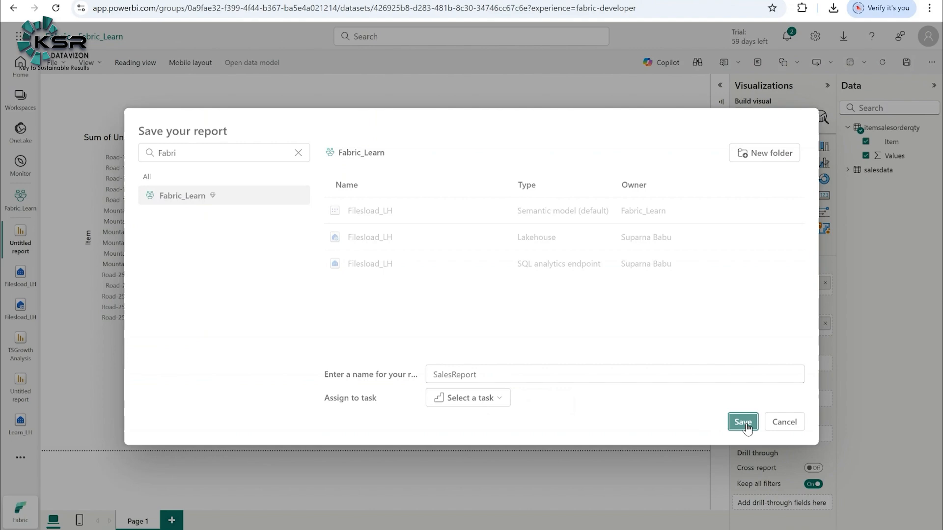
pyautogui.click(743, 423)
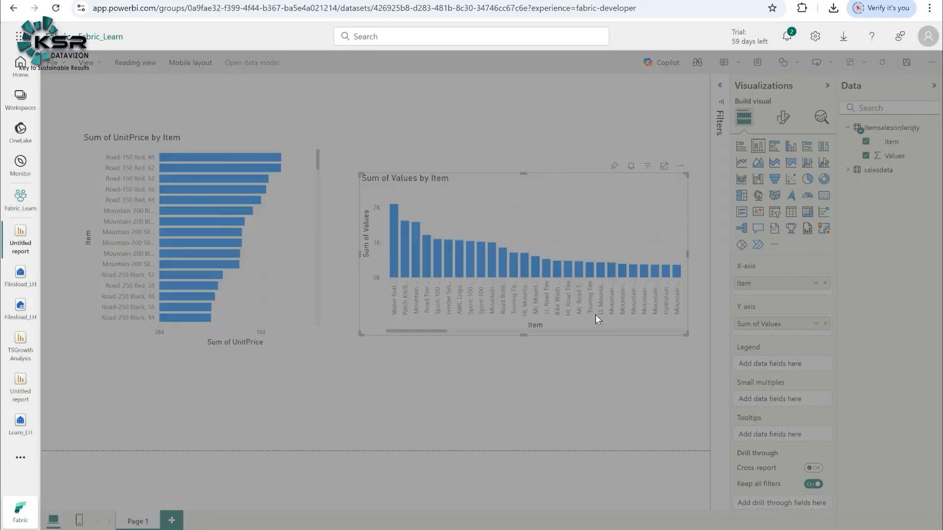
# Step: Open the Fabric_Learn workspace, and switch to the PowerPoint presentation to go to slide 2
pyautogui.click(26, 202)
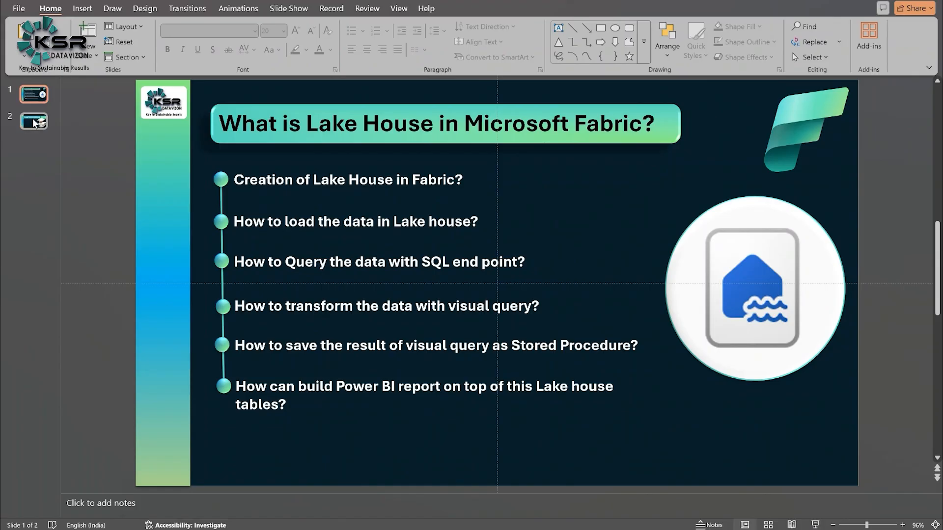
pyautogui.scroll(-2, 419, 322)
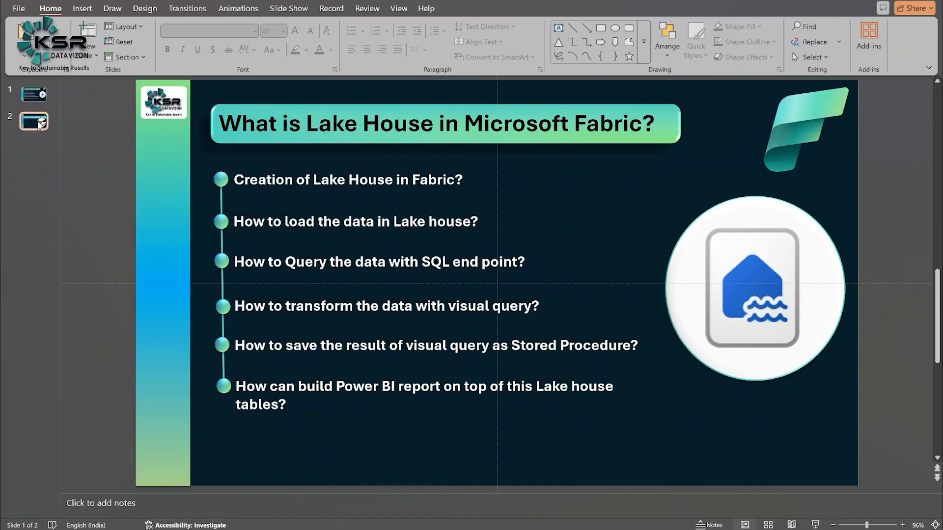